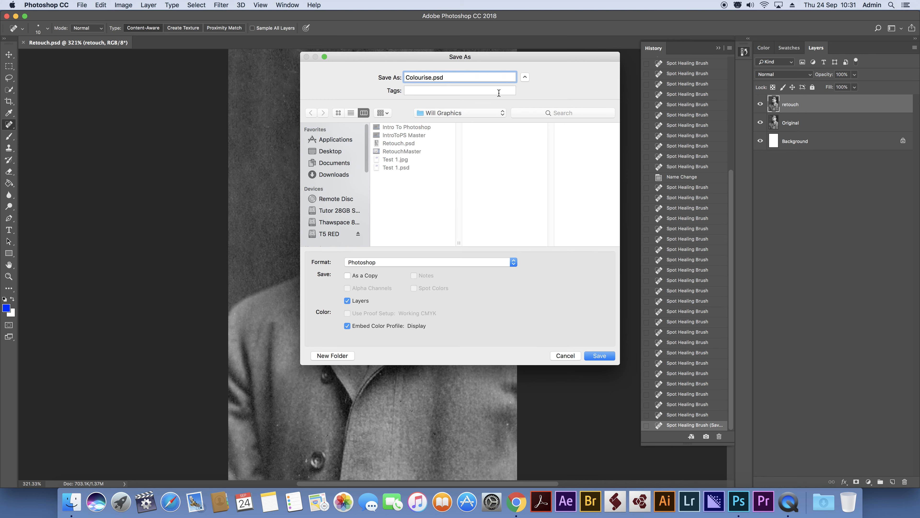
# Save the document in the Will Graphics folder as Colourise.psd in Photoshop format, keeping its layers.
pyautogui.click(470, 113)
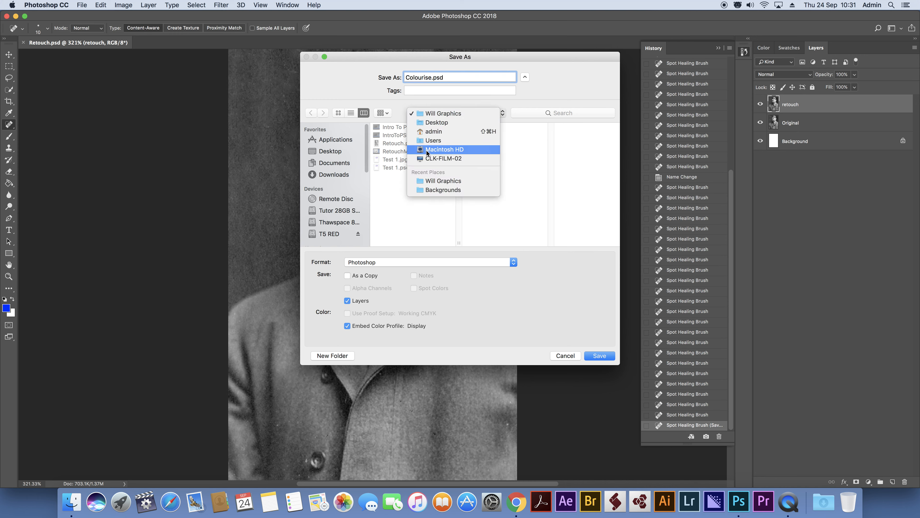
pyautogui.click(474, 114)
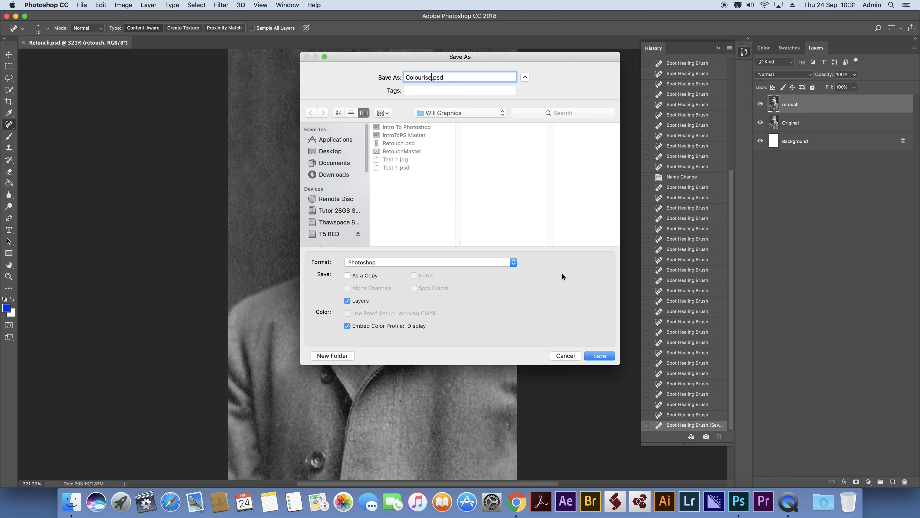
pyautogui.click(605, 357)
pyautogui.click(571, 210)
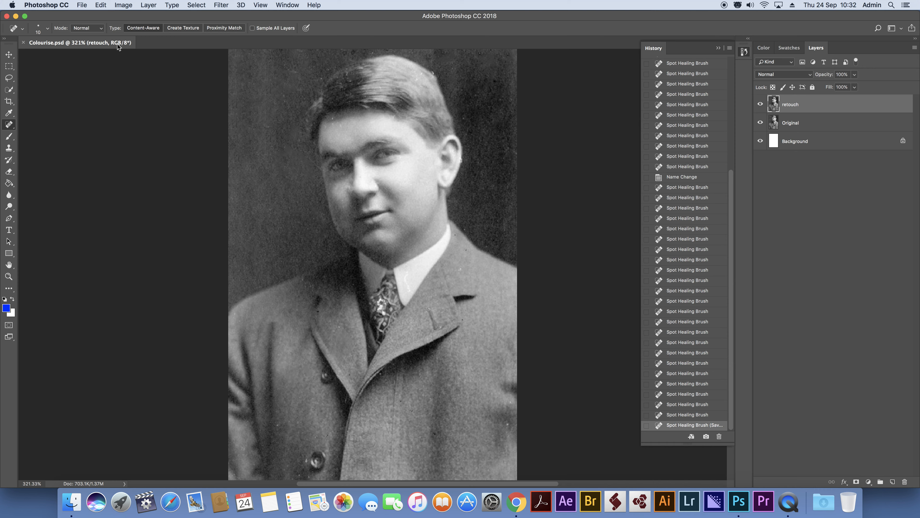
# Check which colour mode the image uses.
pyautogui.click(123, 5)
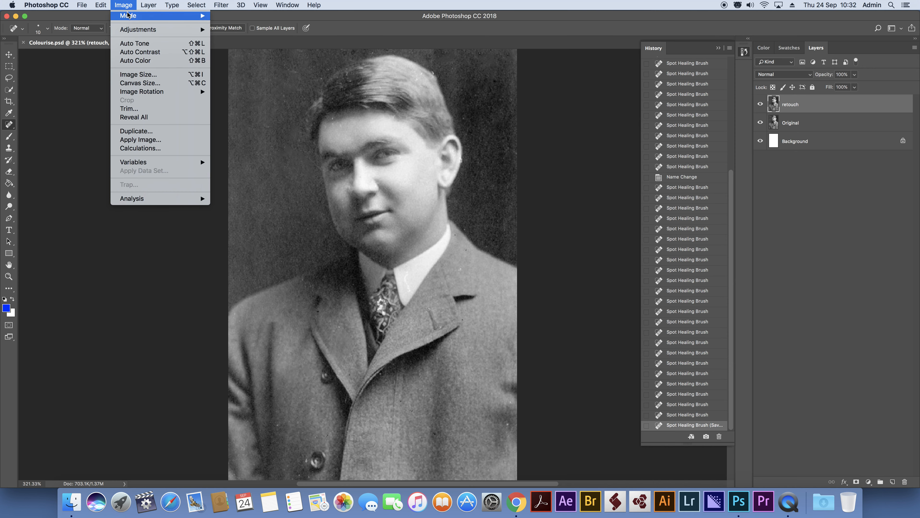
pyautogui.moveTo(128, 14)
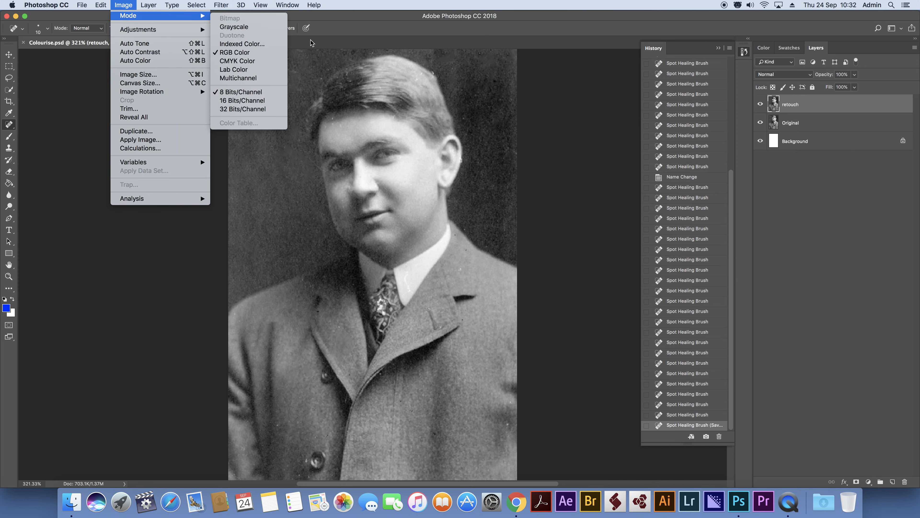
pyautogui.click(332, 32)
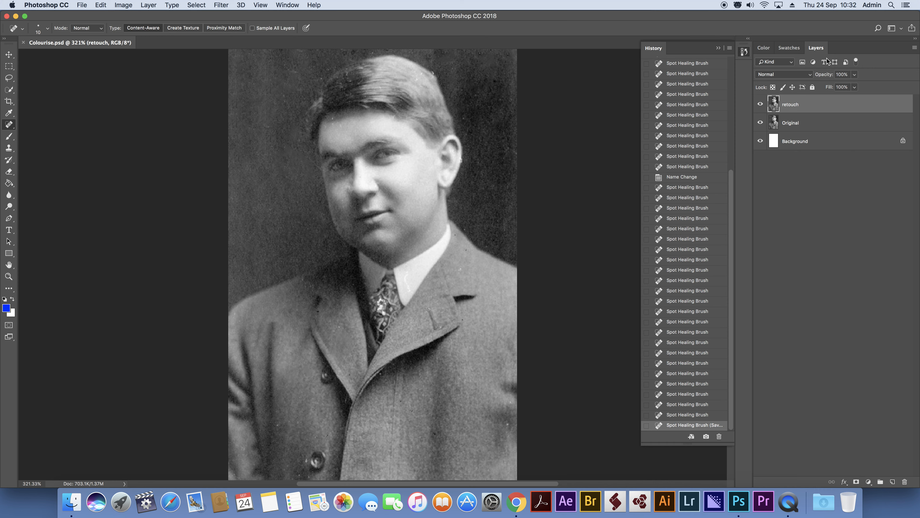
pyautogui.click(148, 5)
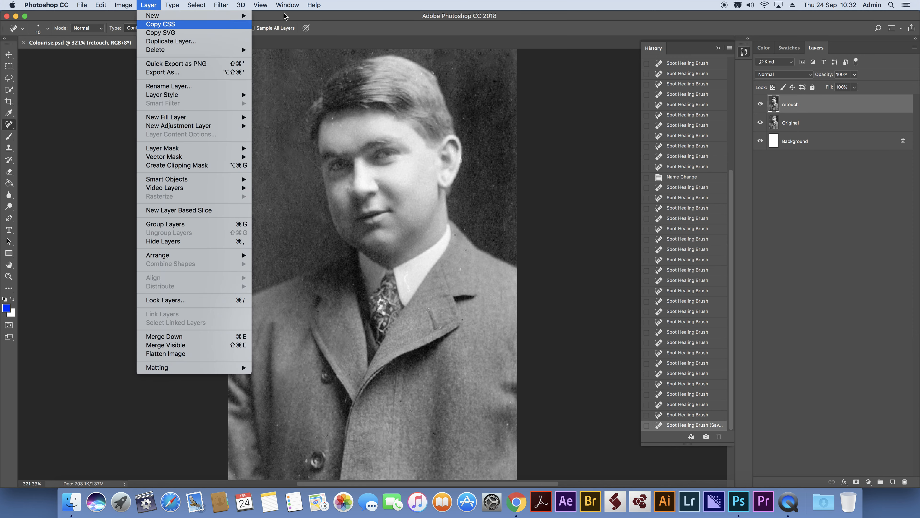
pyautogui.click(367, 2)
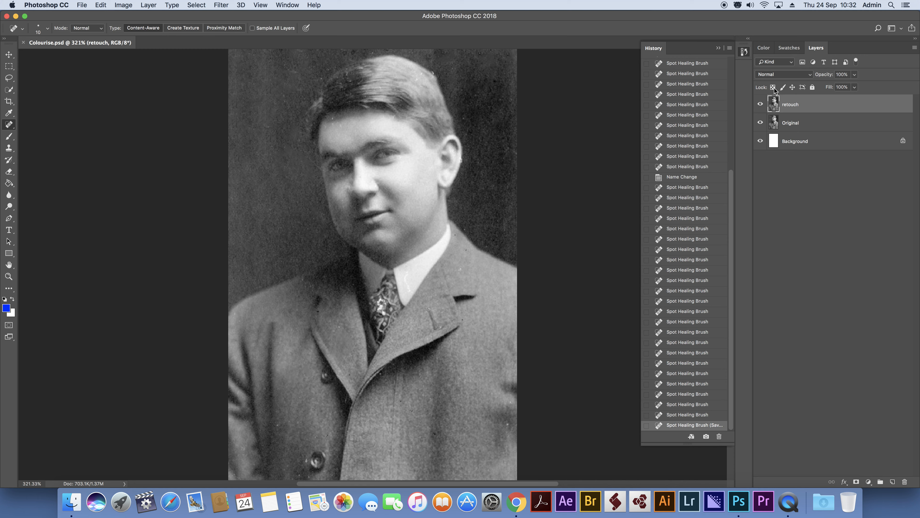
pyautogui.click(915, 49)
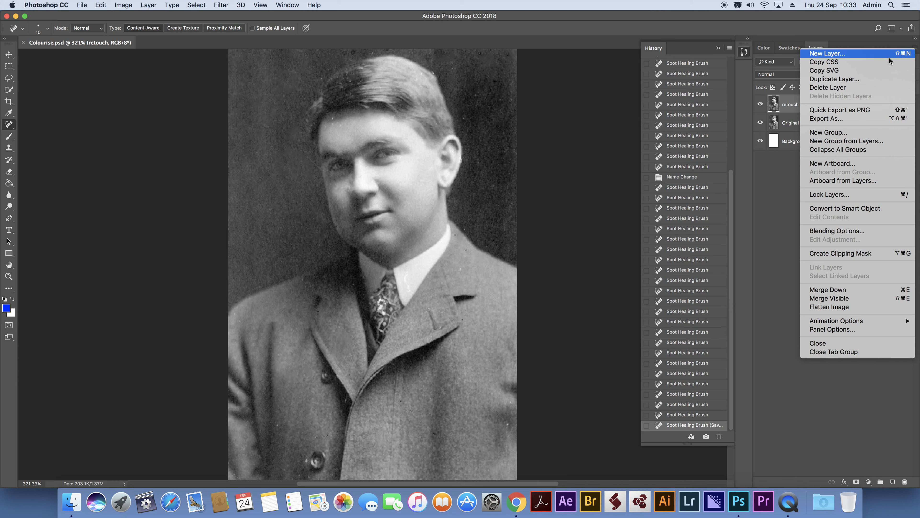
pyautogui.click(856, 29)
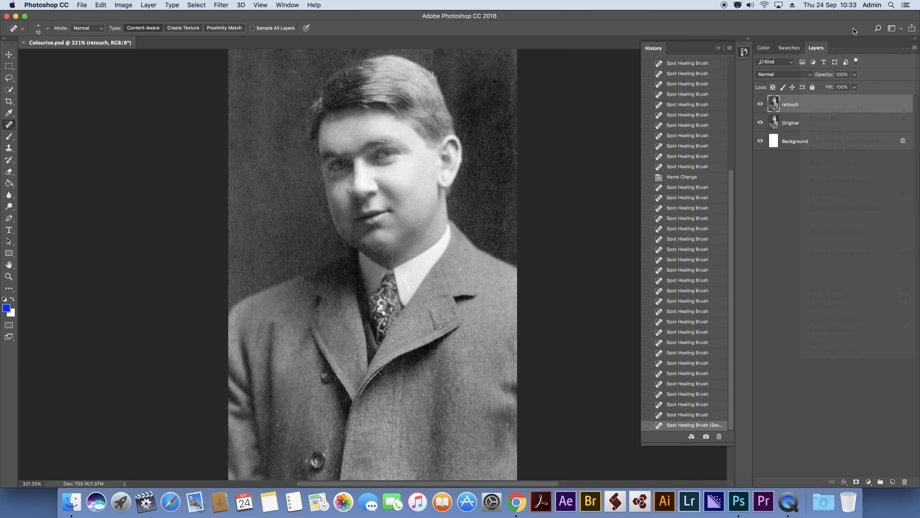
# Add a new empty layer above the retouch layer and delete it again.
pyautogui.click(892, 483)
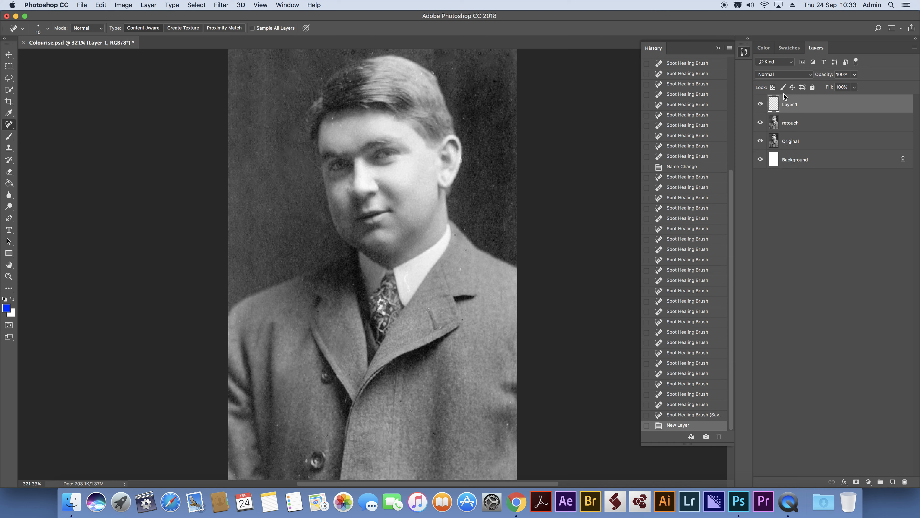
pyautogui.click(908, 483)
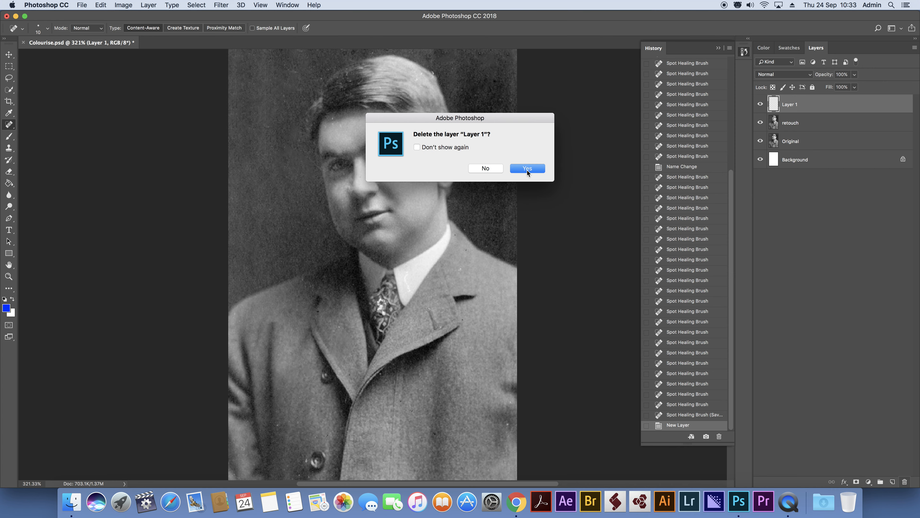
pyautogui.click(527, 168)
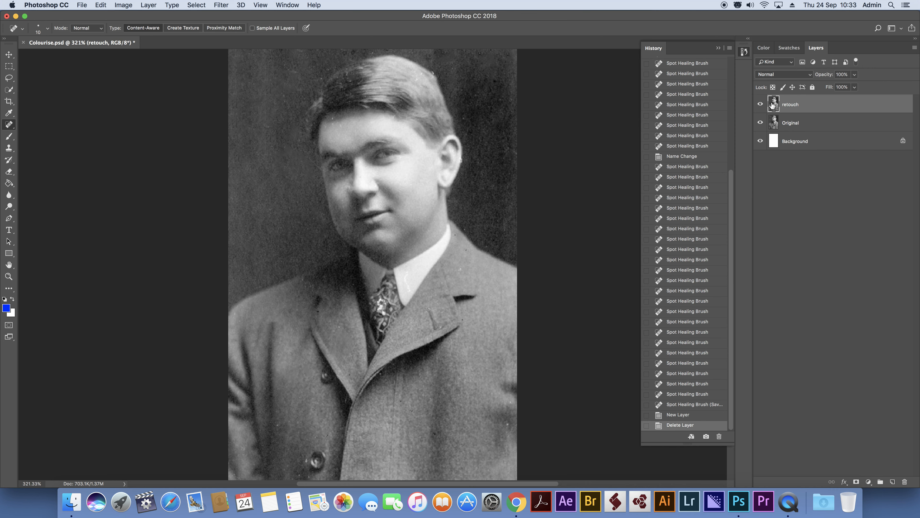
# Duplicate the retouch layer and rename the copy colourise.
pyautogui.moveTo(775, 104)
pyautogui.mouseDown()
pyautogui.moveTo(794, 310)
pyautogui.moveTo(844, 411)
pyautogui.moveTo(897, 474)
pyautogui.moveTo(893, 482)
pyautogui.mouseUp()
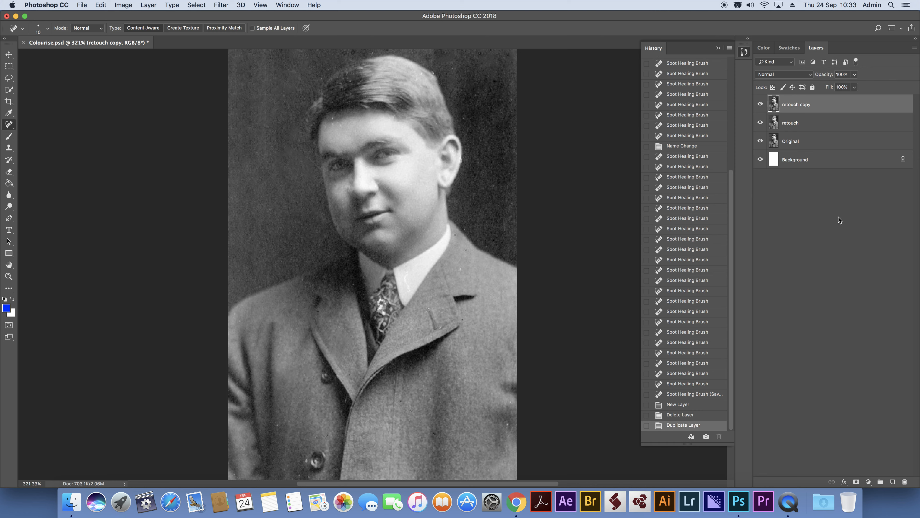
pyautogui.doubleClick(792, 105)
pyautogui.write('colours')
pyautogui.press('BackSpace')
pyautogui.press('Return')
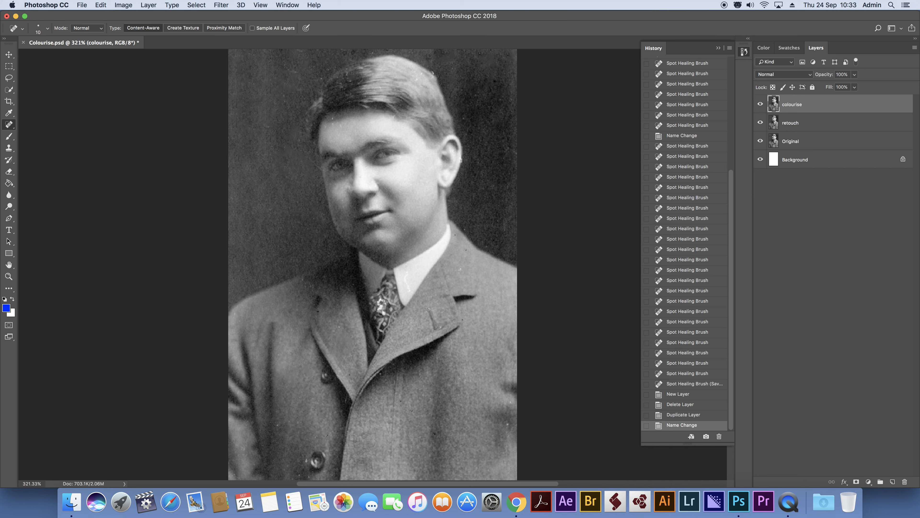
# Delete the colourise layer.
pyautogui.click(904, 482)
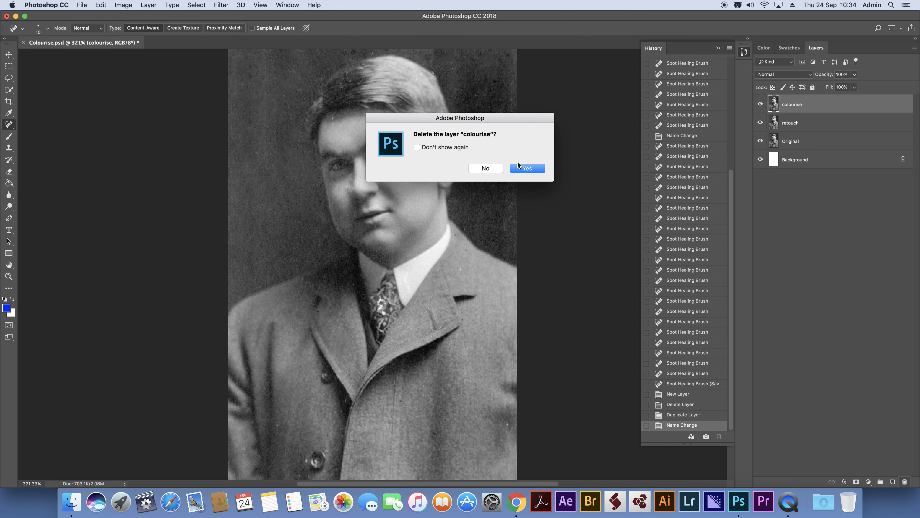
pyautogui.click(524, 168)
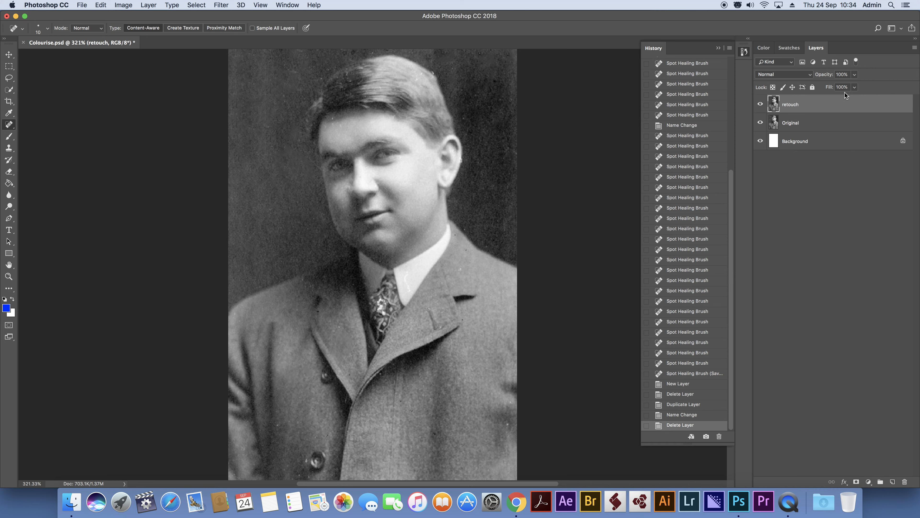
# Create a new empty layer above the retouch layer and name it Coat.
pyautogui.click(893, 485)
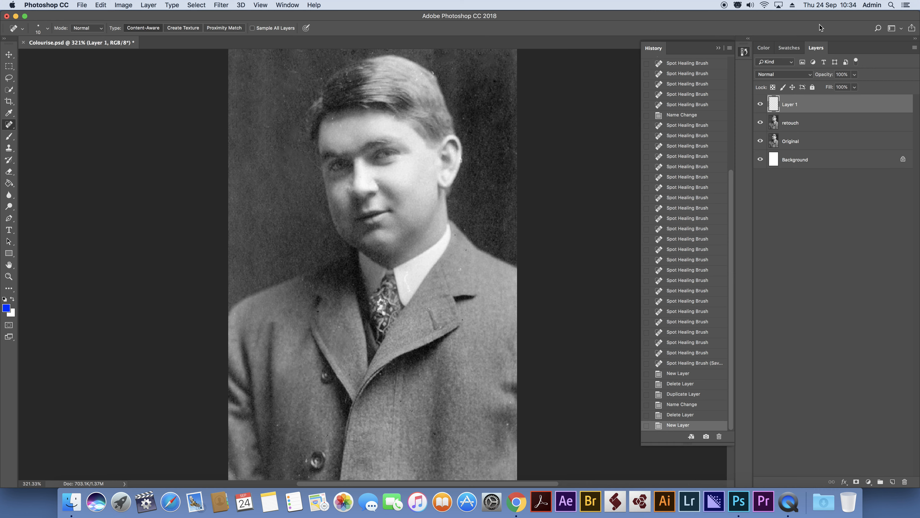
pyautogui.doubleClick(788, 103)
pyautogui.write('Coat')
pyautogui.press('Return')
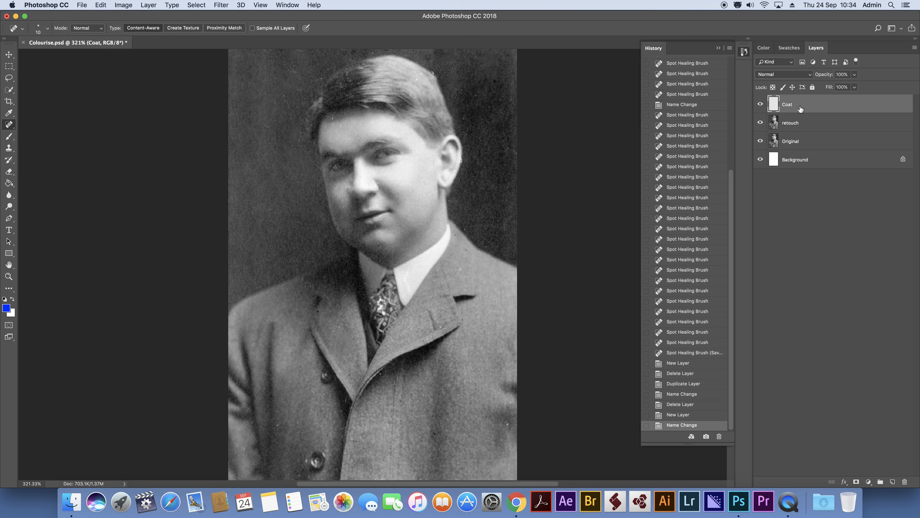
# Toggle the visibility of the Coat and retouch layers off and on to compare what each contributes.
pyautogui.click(760, 106)
pyautogui.click(760, 106)
pyautogui.click(761, 123)
pyautogui.click(760, 123)
# With a reduced Brush tool, paint solid blue around the coat's shoulders, lapels and outer edges on the Coat layer.
pyautogui.press('b')
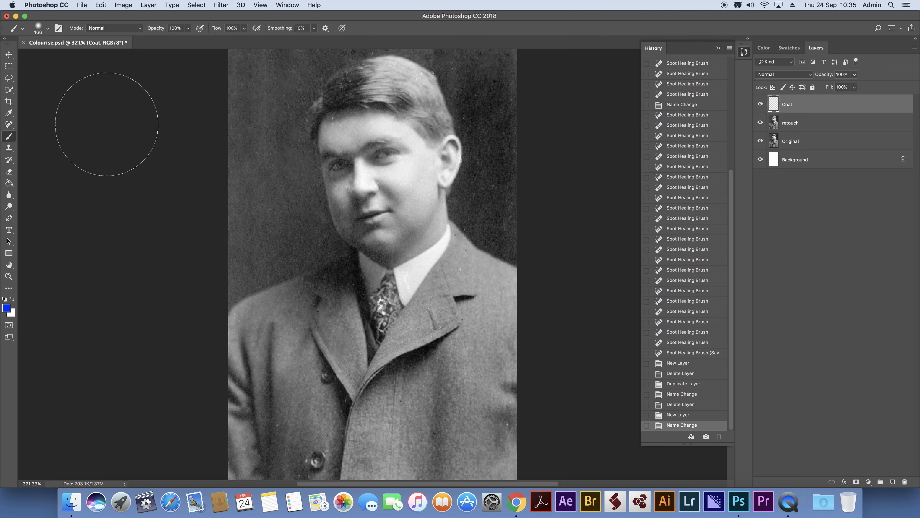
pyautogui.click(11, 129)
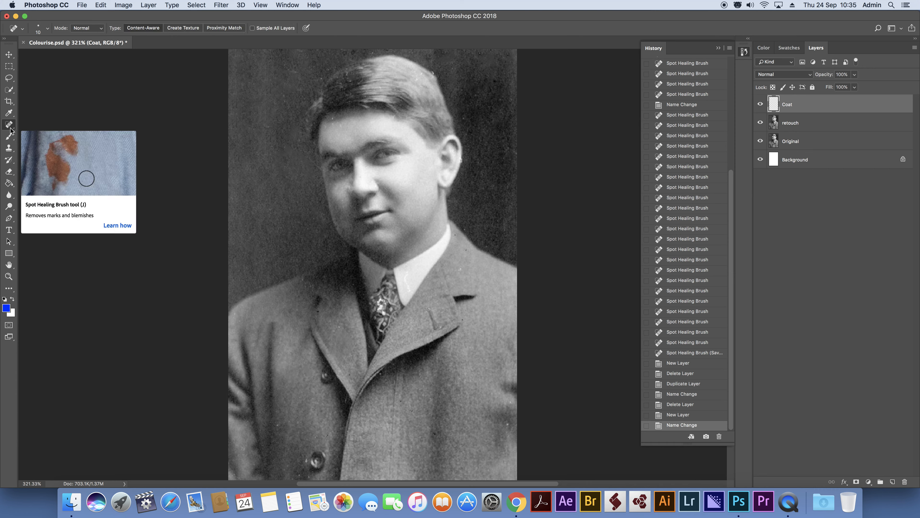
pyautogui.click(11, 135)
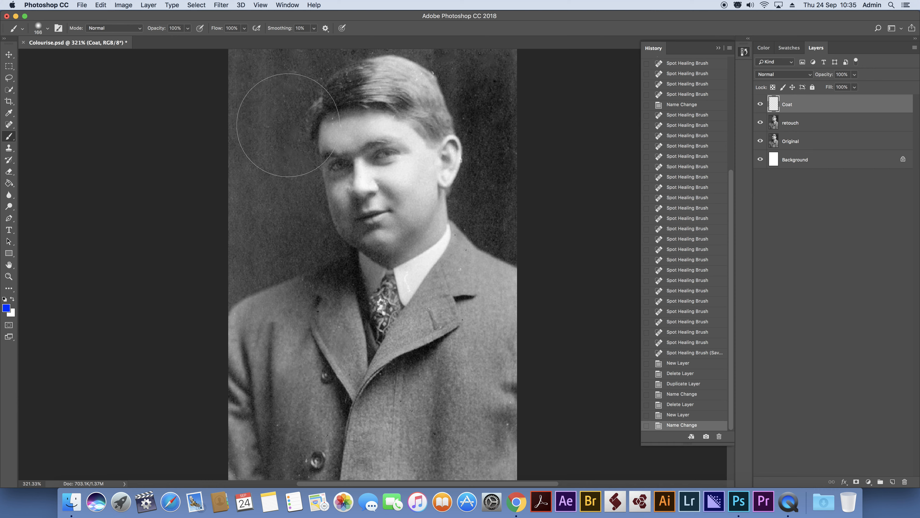
pyautogui.press('[')
pyautogui.press('[')
pyautogui.press('[')
pyautogui.press('[')
pyautogui.press('[')
pyautogui.press('[')
pyautogui.press('[')
pyautogui.press('[')
pyautogui.press('[')
pyautogui.press('[')
pyautogui.moveTo(340, 276)
pyautogui.mouseDown()
pyautogui.moveTo(250, 319)
pyautogui.moveTo(260, 311)
pyautogui.moveTo(246, 311)
pyautogui.moveTo(235, 328)
pyautogui.moveTo(240, 319)
pyautogui.moveTo(248, 411)
pyautogui.moveTo(246, 379)
pyautogui.moveTo(229, 404)
pyautogui.moveTo(224, 458)
pyautogui.moveTo(223, 335)
pyautogui.moveTo(259, 341)
pyautogui.moveTo(294, 317)
pyautogui.moveTo(312, 336)
pyautogui.moveTo(323, 303)
pyautogui.moveTo(337, 299)
pyautogui.moveTo(342, 318)
pyautogui.moveTo(338, 293)
pyautogui.moveTo(347, 323)
pyautogui.moveTo(338, 289)
pyautogui.moveTo(367, 420)
pyautogui.moveTo(332, 400)
pyautogui.moveTo(339, 359)
pyautogui.moveTo(319, 347)
pyautogui.moveTo(347, 388)
pyautogui.moveTo(386, 393)
pyautogui.moveTo(366, 397)
pyautogui.moveTo(432, 295)
pyautogui.moveTo(391, 355)
pyautogui.moveTo(421, 307)
pyautogui.moveTo(402, 335)
pyautogui.moveTo(463, 268)
pyautogui.moveTo(437, 297)
pyautogui.moveTo(441, 274)
pyautogui.moveTo(423, 301)
pyautogui.moveTo(459, 255)
pyautogui.moveTo(451, 269)
pyautogui.moveTo(458, 260)
pyautogui.moveTo(523, 284)
pyautogui.moveTo(473, 263)
pyautogui.moveTo(489, 272)
pyautogui.moveTo(516, 326)
pyautogui.moveTo(509, 473)
pyautogui.moveTo(242, 470)
pyautogui.moveTo(253, 463)
pyautogui.moveTo(236, 445)
pyautogui.moveTo(314, 457)
pyautogui.mouseUp()
# Enlarge the brush to 90 px and fill the remaining unpainted interior of the coat with blue.
pyautogui.press(']')
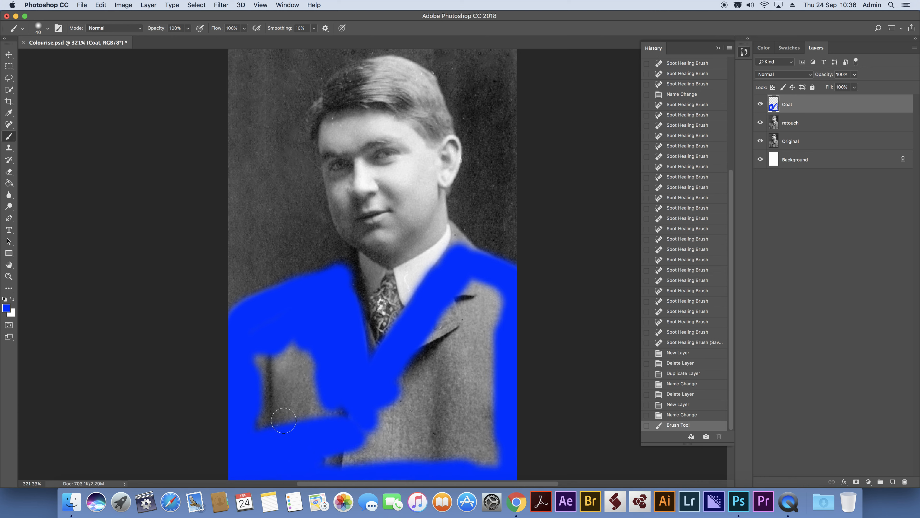
pyautogui.press(']')
pyautogui.press(']')
pyautogui.press(']')
pyautogui.press(']')
pyautogui.press(']')
pyautogui.moveTo(294, 333)
pyautogui.mouseDown()
pyautogui.moveTo(268, 378)
pyautogui.moveTo(294, 423)
pyautogui.moveTo(293, 392)
pyautogui.moveTo(316, 373)
pyautogui.moveTo(348, 469)
pyautogui.moveTo(382, 455)
pyautogui.moveTo(504, 439)
pyautogui.moveTo(410, 439)
pyautogui.moveTo(440, 362)
pyautogui.moveTo(437, 379)
pyautogui.moveTo(472, 329)
pyautogui.moveTo(465, 316)
pyautogui.moveTo(485, 264)
pyautogui.moveTo(492, 388)
pyautogui.moveTo(476, 448)
pyautogui.mouseUp()
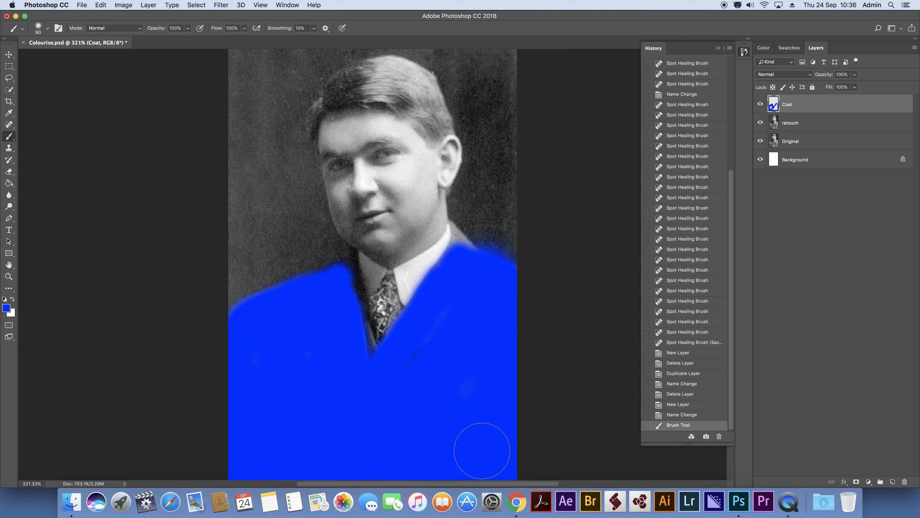
# Reduce the brush to 10 px and paint blue into the gap beside the collar and the missed spots on the coat.
pyautogui.press('[')
pyautogui.press('[')
pyautogui.press('[')
pyautogui.press('[')
pyautogui.press('[')
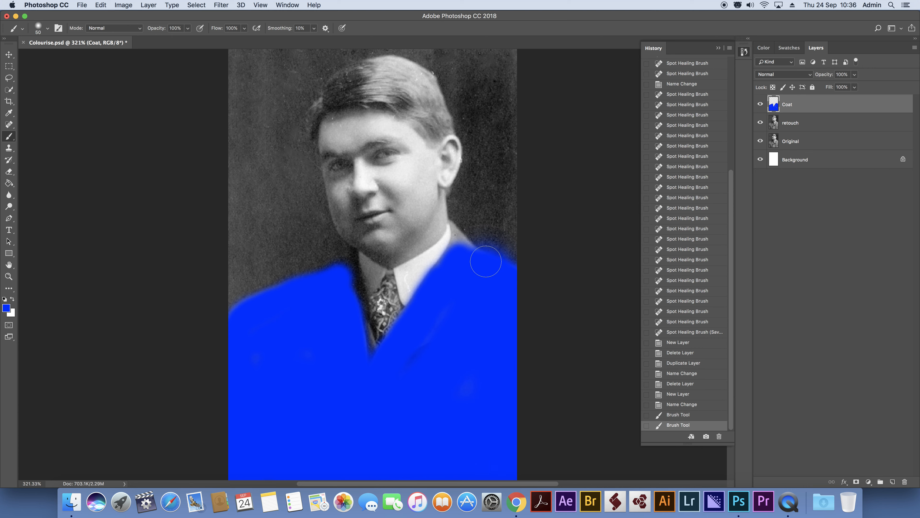
pyautogui.press('[')
pyautogui.press('[')
pyautogui.press('[')
pyautogui.moveTo(452, 222)
pyautogui.mouseDown()
pyautogui.moveTo(477, 258)
pyautogui.moveTo(458, 235)
pyautogui.moveTo(468, 241)
pyautogui.moveTo(456, 238)
pyautogui.moveTo(444, 261)
pyautogui.moveTo(460, 246)
pyautogui.mouseUp()
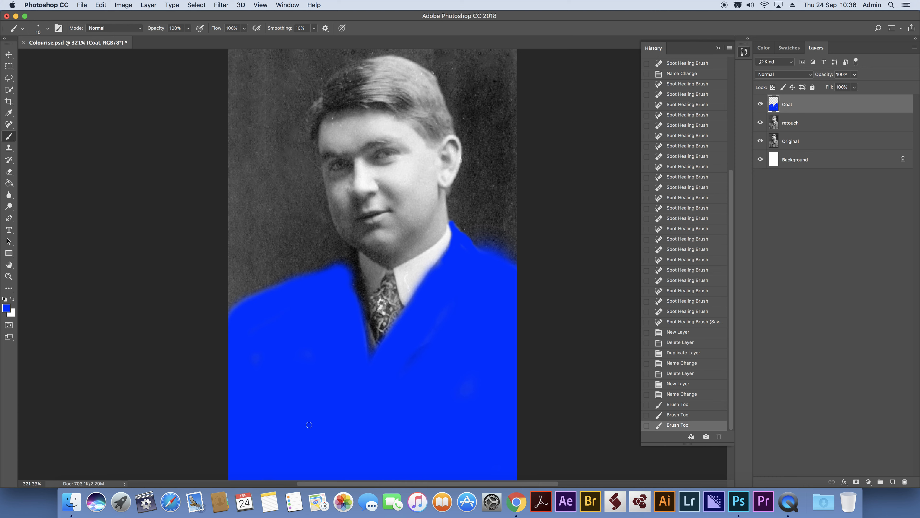
pyautogui.moveTo(420, 346); pyautogui.dragTo(432, 381)
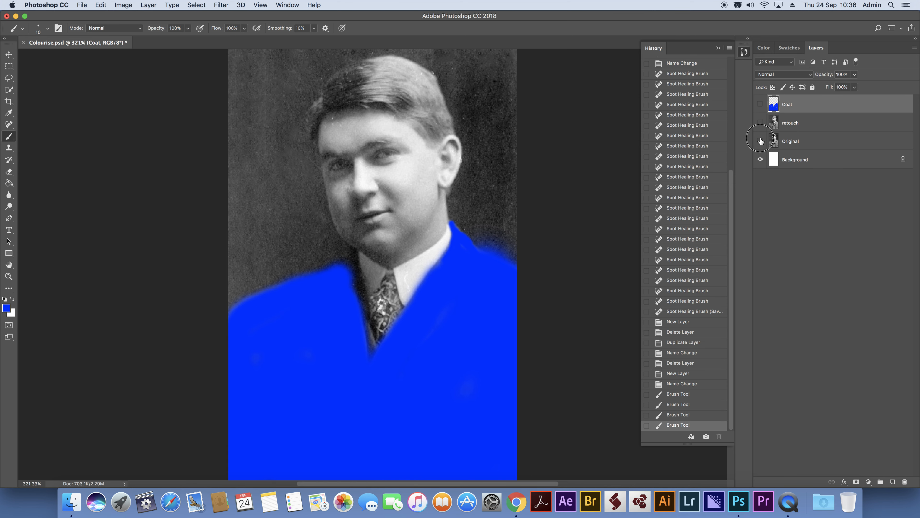
# With the layers above Background hidden, reveal Original, retouch and Coat one by one to review the layer stack.
pyautogui.keyDown('alt'); pyautogui.click(760, 159); pyautogui.keyUp('alt')
pyautogui.click(788, 143)
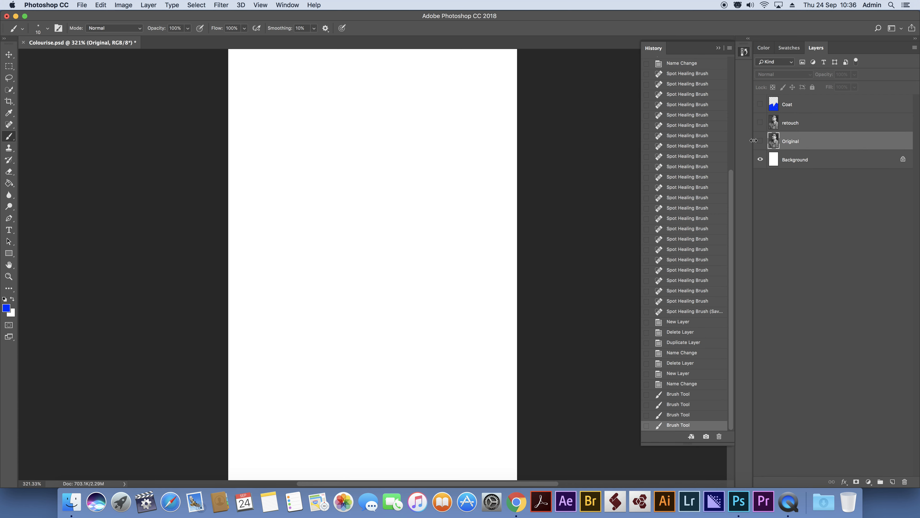
pyautogui.click(760, 141)
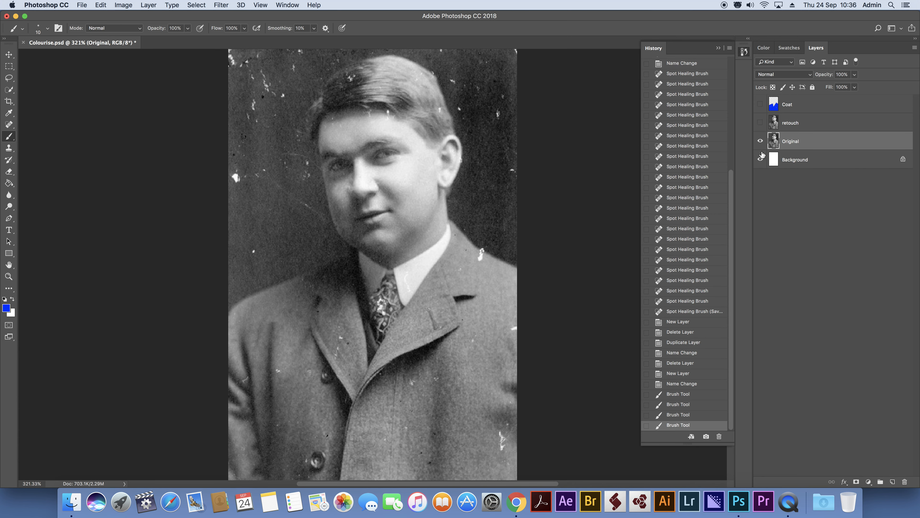
pyautogui.click(760, 123)
pyautogui.click(795, 124)
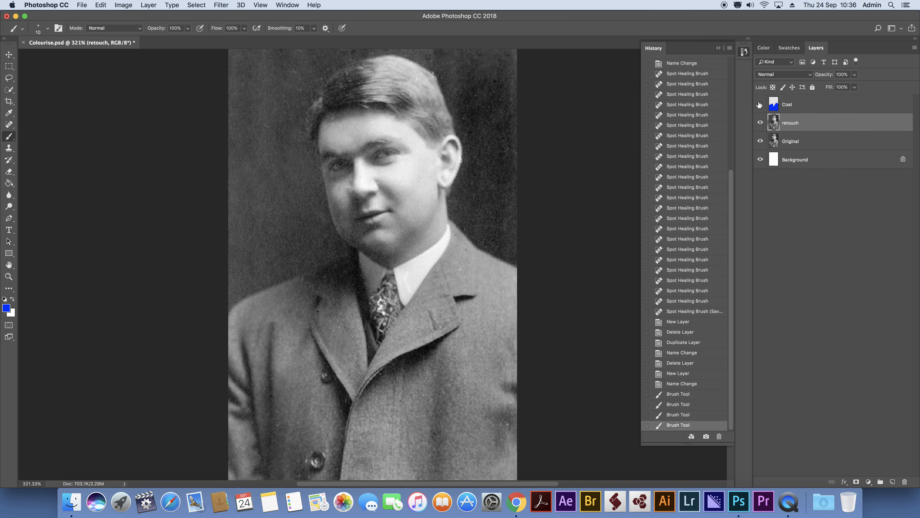
pyautogui.click(759, 104)
pyautogui.click(806, 106)
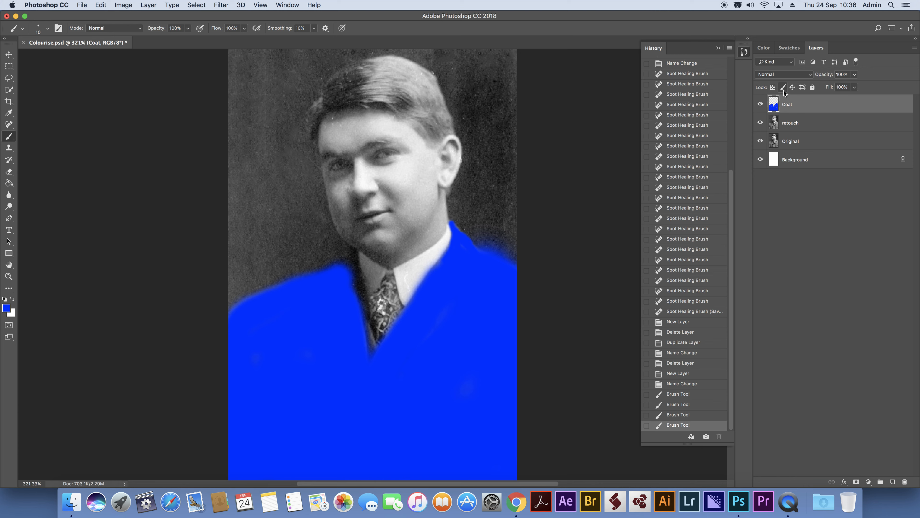
# Set the Coat layer's blend mode to Overlay and lower its opacity to 39%.
pyautogui.click(777, 75)
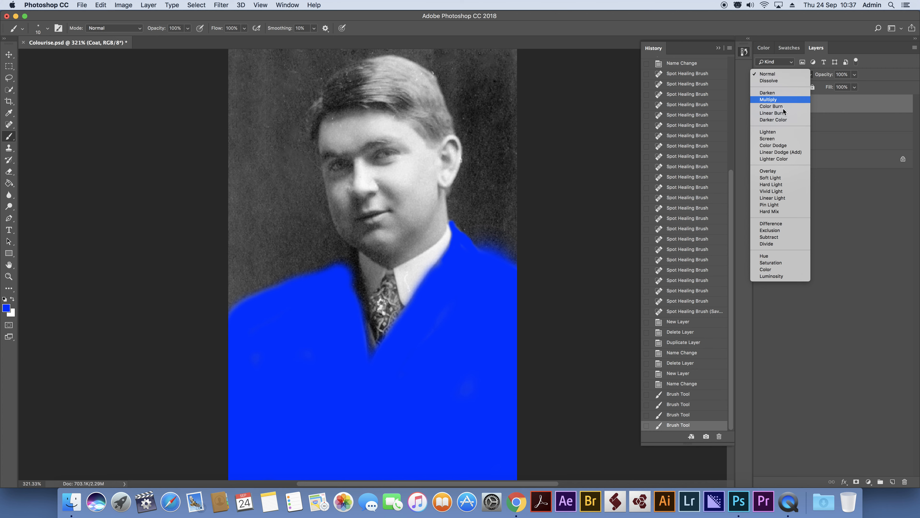
pyautogui.click(788, 171)
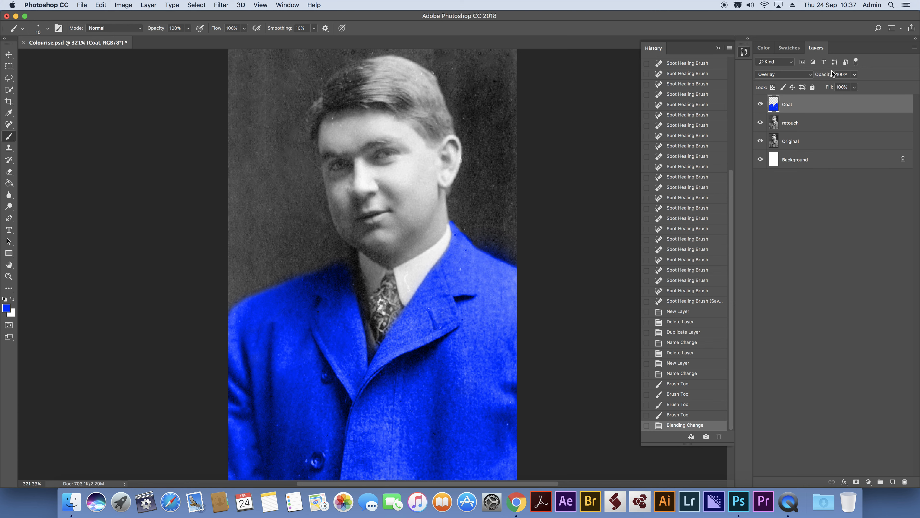
pyautogui.click(854, 74)
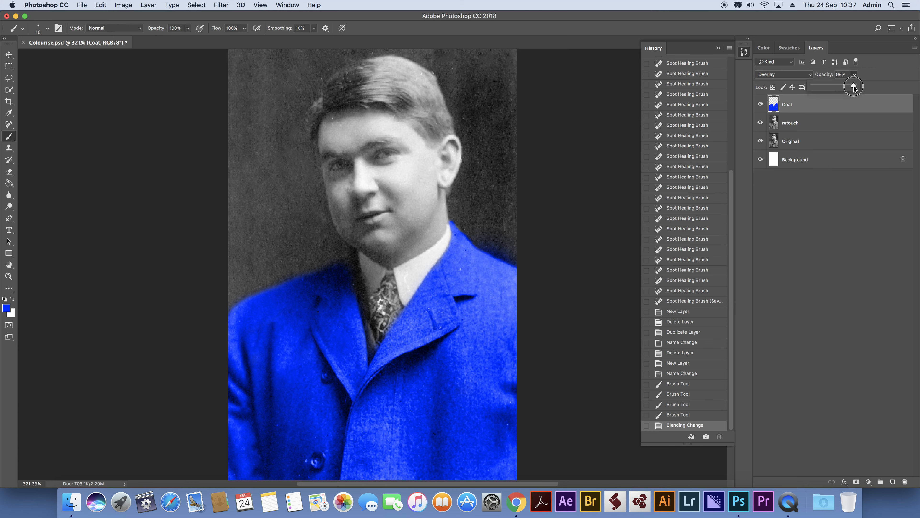
pyautogui.moveTo(854, 87); pyautogui.dragTo(830, 86)
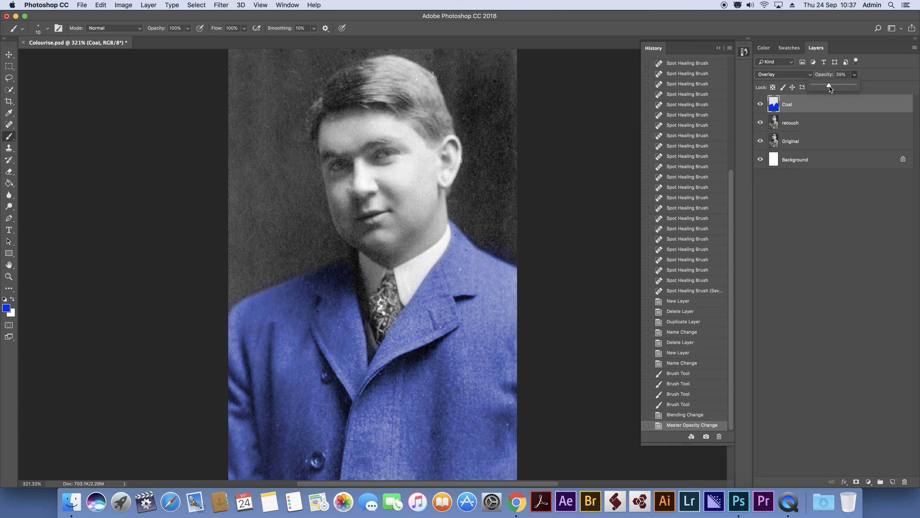
# Lower the Coat layer's opacity to 26% and enlarge the brush to 25 px.
pyautogui.moveTo(829, 86); pyautogui.dragTo(823, 85)
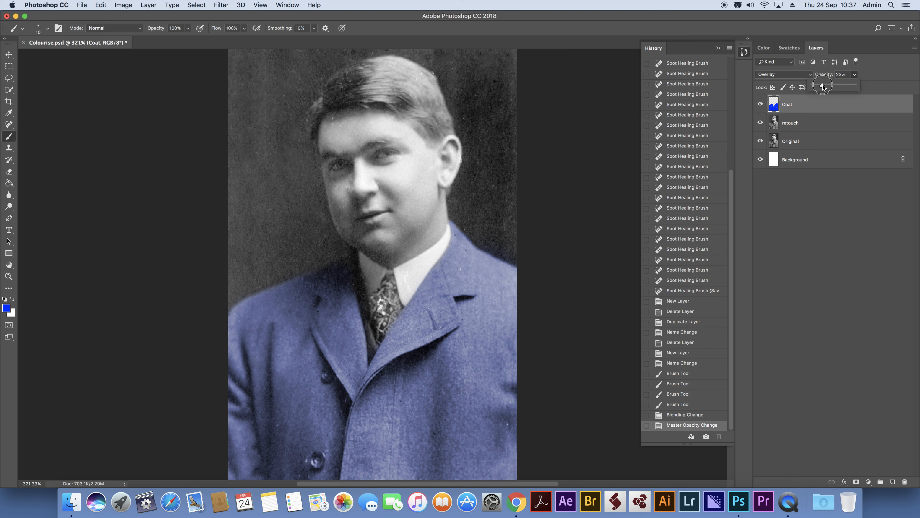
pyautogui.moveTo(823, 85); pyautogui.dragTo(824, 87)
pyautogui.press(']')
pyautogui.press(']')
pyautogui.press(']')
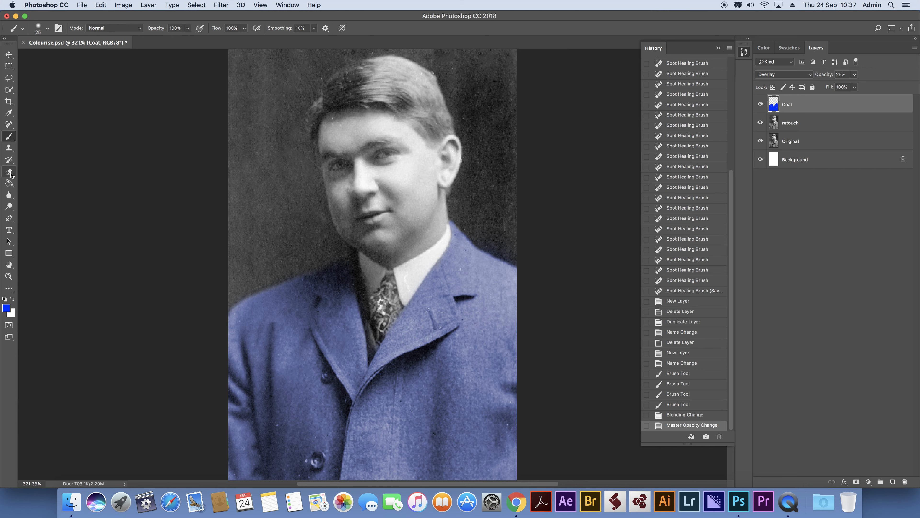
# Erase the blue spill along the outer edge of the coat's shoulder and neck with a 40 px Eraser at 46% hardness.
pyautogui.click(9, 172)
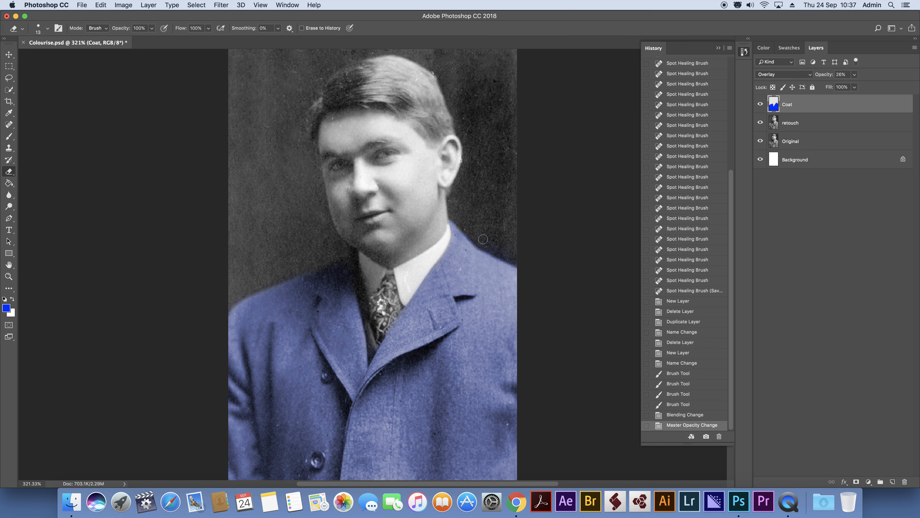
pyautogui.press(']')
pyautogui.press(']')
pyautogui.press(']')
pyautogui.press(']')
pyautogui.press(']')
pyautogui.press(']')
pyautogui.click(47, 30)
pyautogui.moveTo(105, 77); pyautogui.dragTo(77, 80)
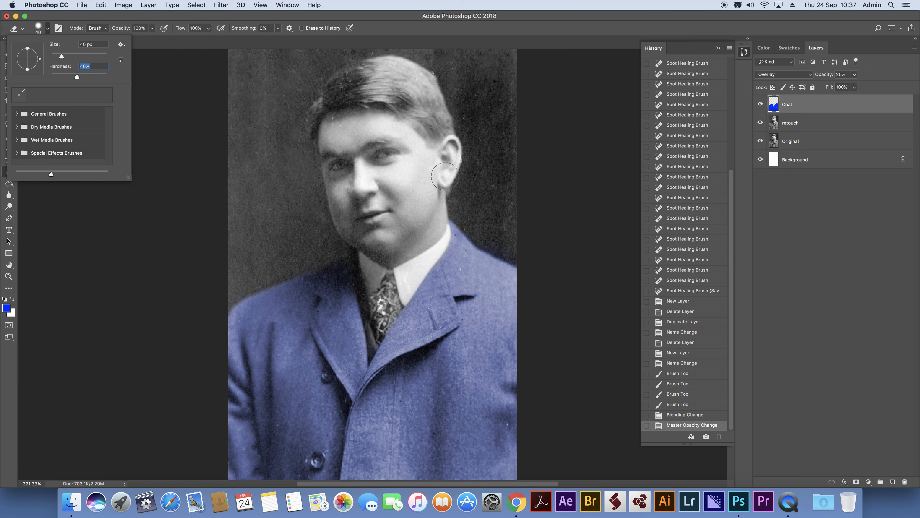
pyautogui.click(493, 213)
pyautogui.moveTo(493, 213)
pyautogui.mouseDown()
pyautogui.moveTo(479, 222)
pyautogui.moveTo(485, 234)
pyautogui.moveTo(522, 254)
pyautogui.mouseUp()
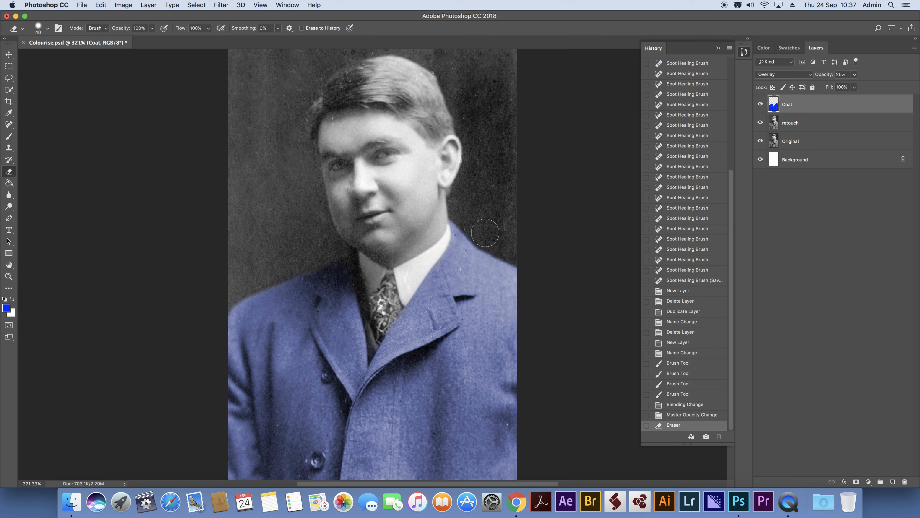
pyautogui.moveTo(462, 209); pyautogui.dragTo(455, 208)
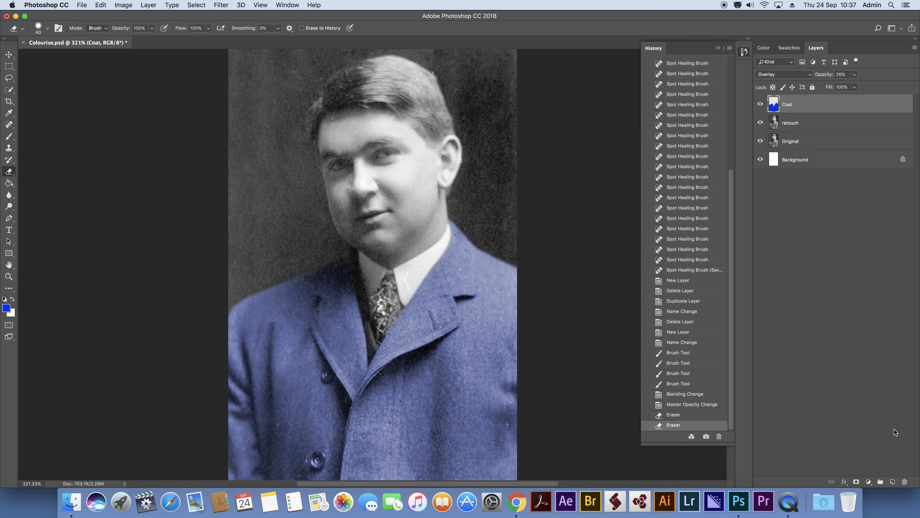
# Create a new layer above Coat and name it hair.
pyautogui.click(892, 482)
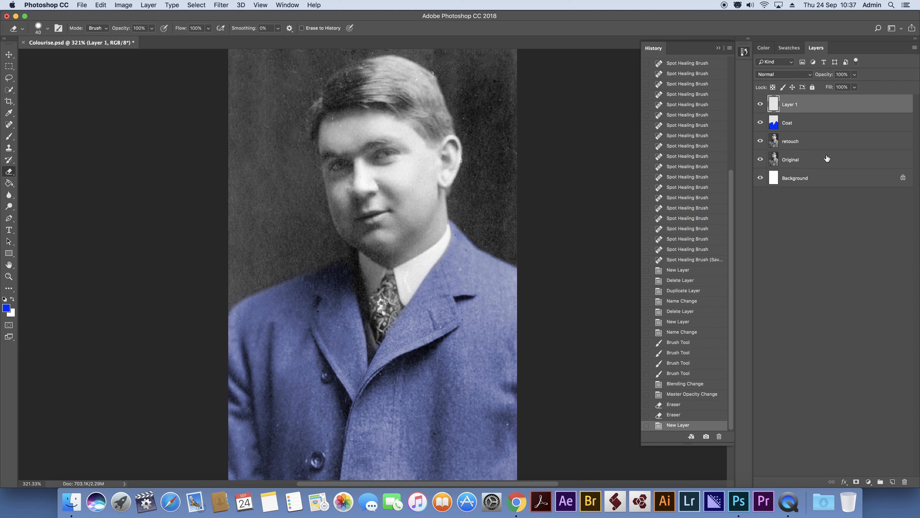
pyautogui.doubleClick(794, 105)
pyautogui.write('hair')
pyautogui.press('Return')
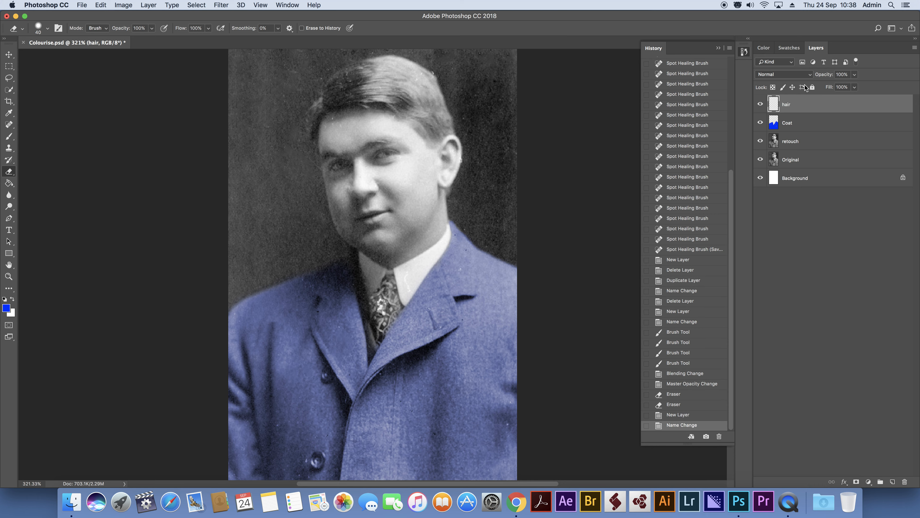
# Set the foreground colour to a dark golden brown with 94% saturation and 37% brightness.
pyautogui.click(6, 307)
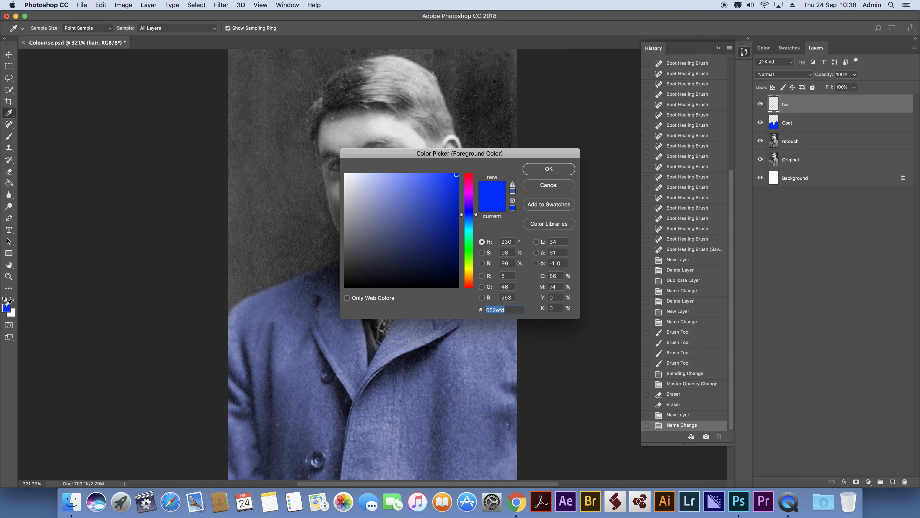
pyautogui.moveTo(469, 240); pyautogui.dragTo(468, 272)
pyautogui.moveTo(425, 237)
pyautogui.mouseDown()
pyautogui.moveTo(414, 228)
pyautogui.moveTo(429, 238)
pyautogui.mouseUp()
pyautogui.moveTo(468, 266); pyautogui.dragTo(446, 243)
pyautogui.click(451, 247)
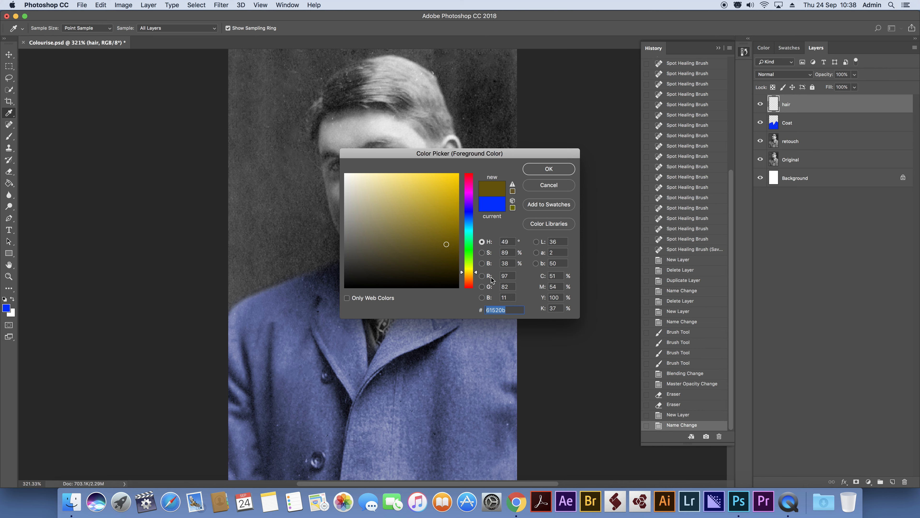
pyautogui.click(444, 246)
pyautogui.moveTo(444, 246); pyautogui.dragTo(452, 241)
pyautogui.click(452, 244)
pyautogui.click(542, 170)
pyautogui.press('e')
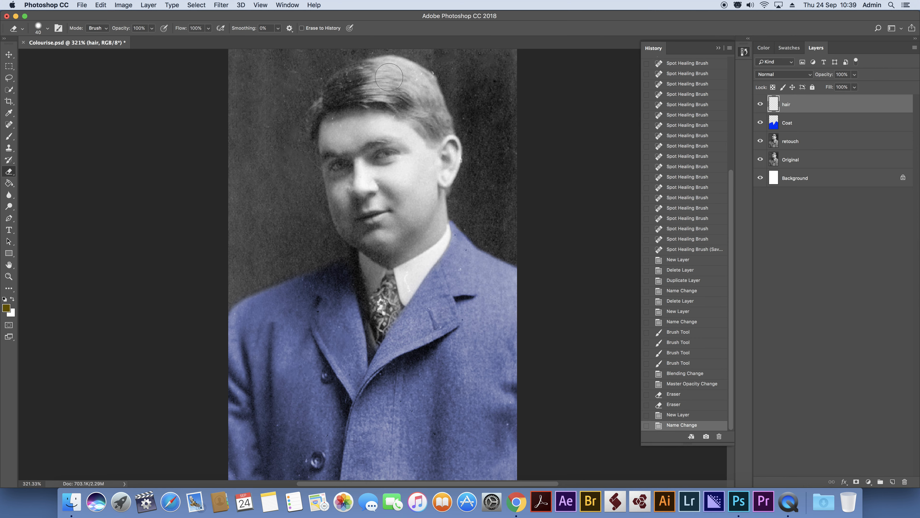
# Set the hair layer's blend mode to Overlay.
pyautogui.click(780, 74)
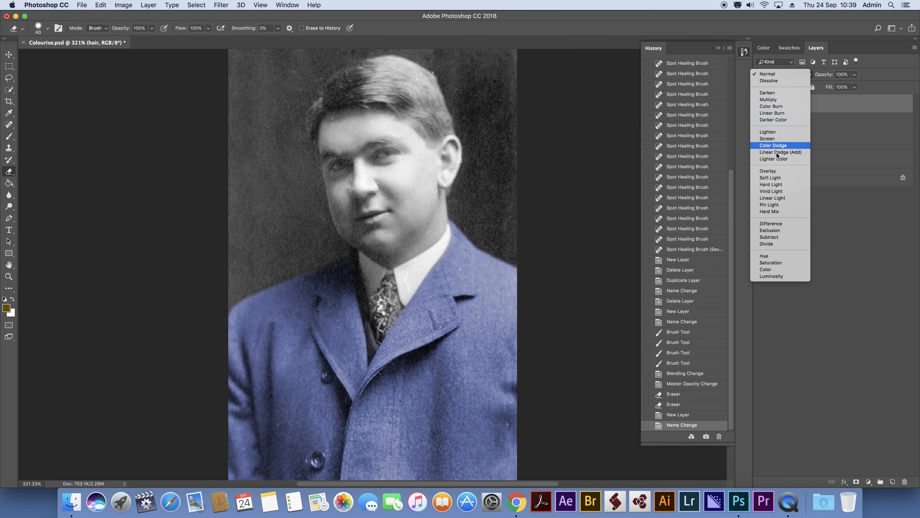
pyautogui.click(775, 172)
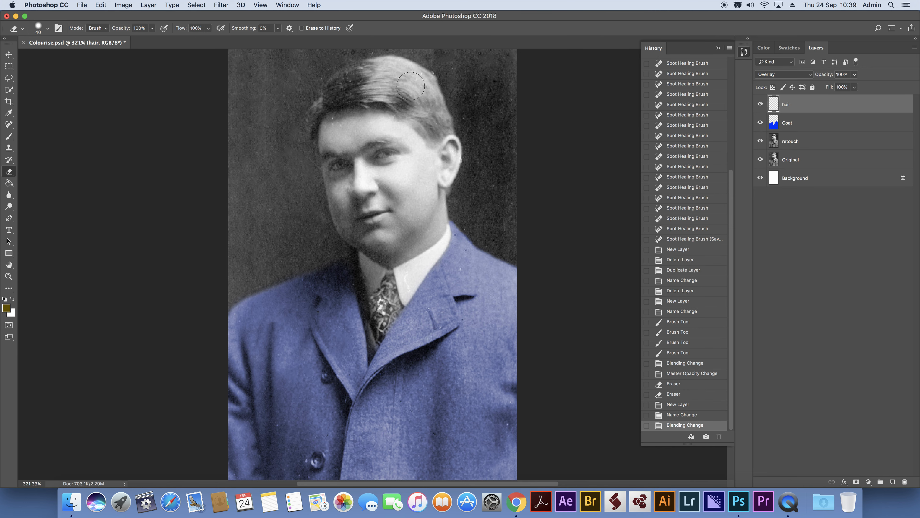
pyautogui.click(404, 84)
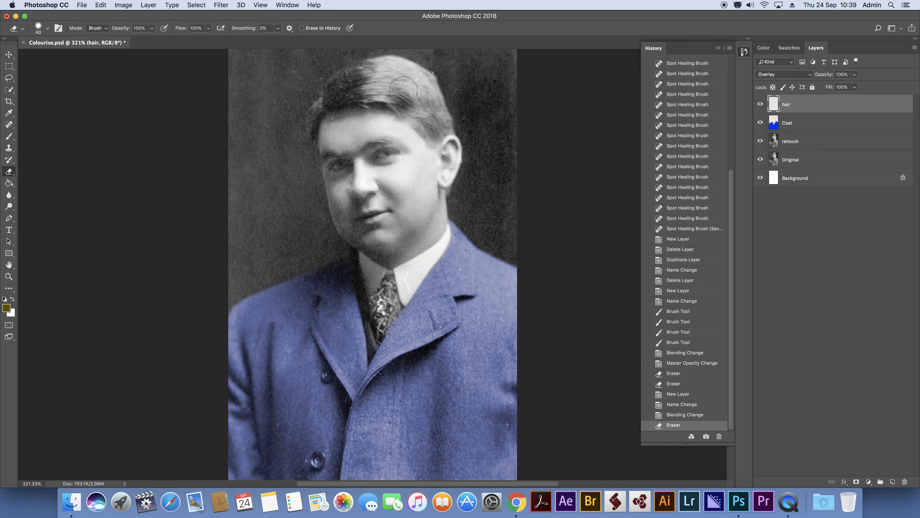
pyautogui.click(359, 80)
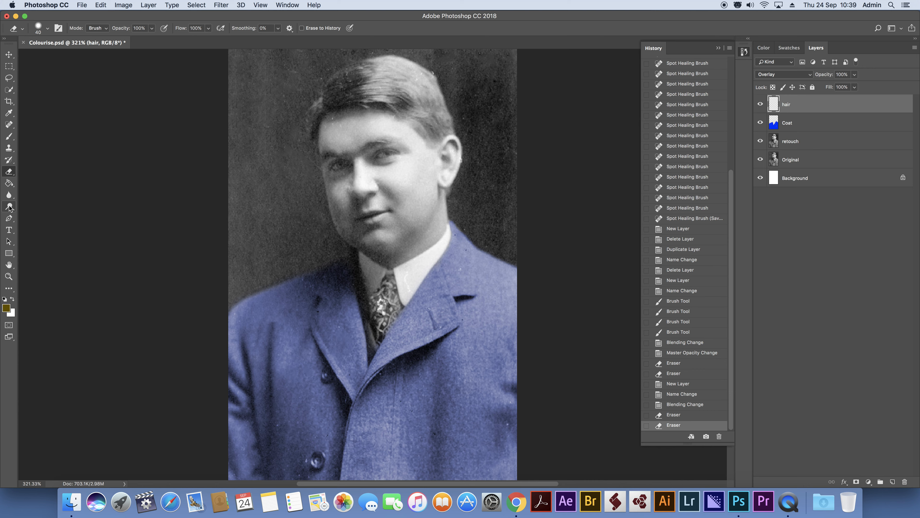
# Paint brown over the man's hair with the Brush tool, using a 15 px tip around the hairline and sideburn.
pyautogui.click(9, 136)
pyautogui.moveTo(367, 85)
pyautogui.mouseDown()
pyautogui.moveTo(407, 87)
pyautogui.moveTo(384, 81)
pyautogui.moveTo(364, 89)
pyautogui.moveTo(390, 93)
pyautogui.moveTo(327, 104)
pyautogui.moveTo(339, 85)
pyautogui.moveTo(357, 81)
pyautogui.moveTo(338, 86)
pyautogui.moveTo(351, 75)
pyautogui.moveTo(397, 64)
pyautogui.moveTo(430, 85)
pyautogui.moveTo(448, 131)
pyautogui.moveTo(431, 141)
pyautogui.moveTo(380, 94)
pyautogui.moveTo(400, 97)
pyautogui.moveTo(431, 121)
pyautogui.moveTo(404, 81)
pyautogui.moveTo(415, 89)
pyautogui.moveTo(391, 78)
pyautogui.moveTo(348, 90)
pyautogui.mouseUp()
pyautogui.click(316, 118)
pyautogui.press('[')
pyautogui.moveTo(314, 118)
pyautogui.mouseDown()
pyautogui.moveTo(317, 137)
pyautogui.moveTo(322, 125)
pyautogui.mouseUp()
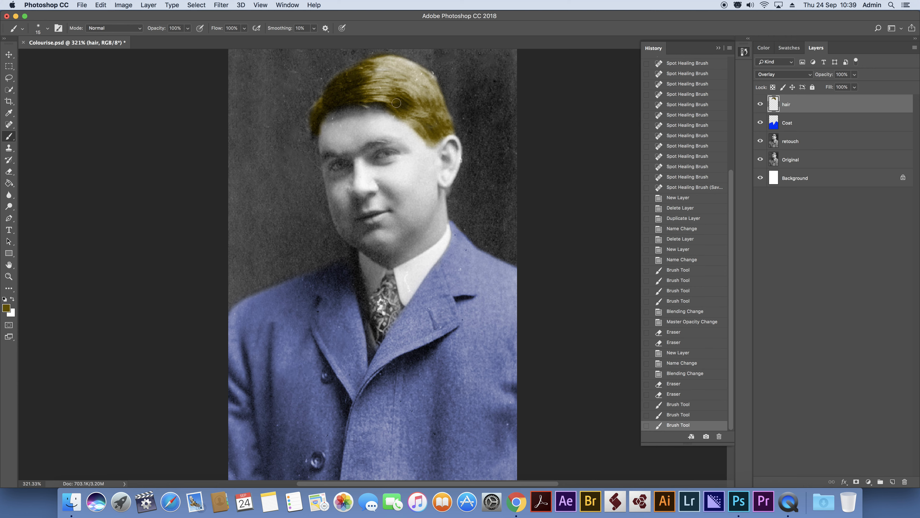
pyautogui.moveTo(428, 141); pyautogui.dragTo(436, 125)
pyautogui.moveTo(415, 73)
pyautogui.mouseDown()
pyautogui.moveTo(401, 62)
pyautogui.moveTo(416, 70)
pyautogui.mouseUp()
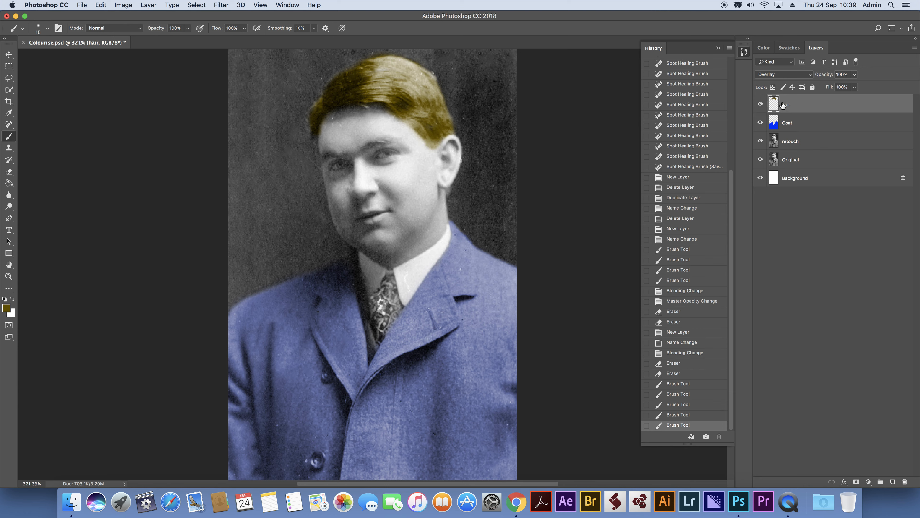
# Keep the hair layer but erase all the brown paint from it with the 40 px Eraser.
pyautogui.click(906, 482)
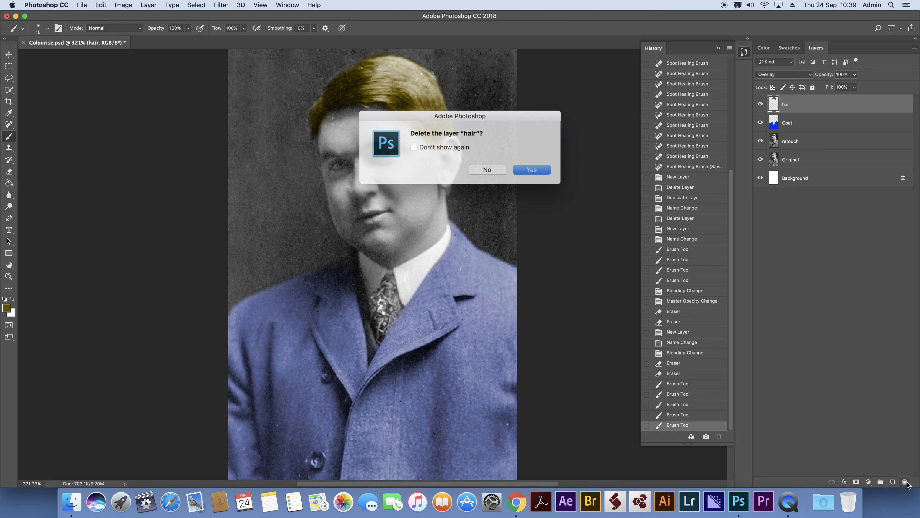
pyautogui.click(495, 170)
pyautogui.click(9, 171)
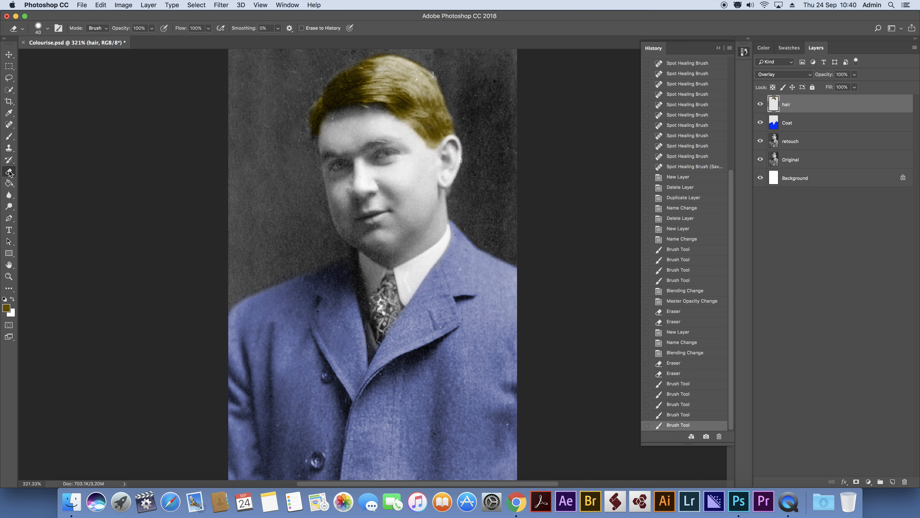
pyautogui.moveTo(368, 82)
pyautogui.mouseDown()
pyautogui.moveTo(374, 64)
pyautogui.moveTo(389, 81)
pyautogui.moveTo(250, 143)
pyautogui.moveTo(324, 133)
pyautogui.moveTo(298, 135)
pyautogui.moveTo(374, 155)
pyautogui.moveTo(313, 154)
pyautogui.moveTo(393, 109)
pyautogui.moveTo(412, 135)
pyautogui.mouseUp()
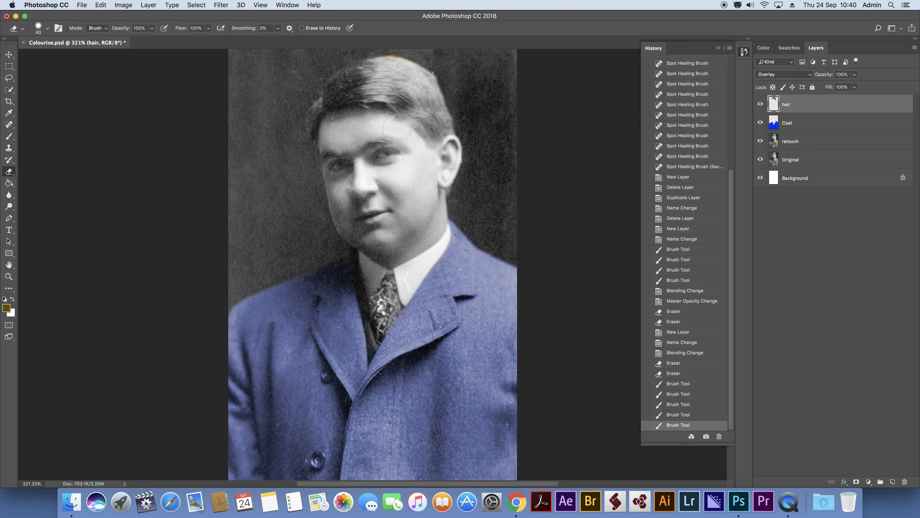
pyautogui.moveTo(383, 72)
pyautogui.mouseDown()
pyautogui.moveTo(376, 62)
pyautogui.moveTo(343, 75)
pyautogui.mouseUp()
pyautogui.moveTo(481, 300)
pyautogui.mouseDown()
pyautogui.moveTo(315, 303)
pyautogui.moveTo(333, 290)
pyautogui.mouseUp()
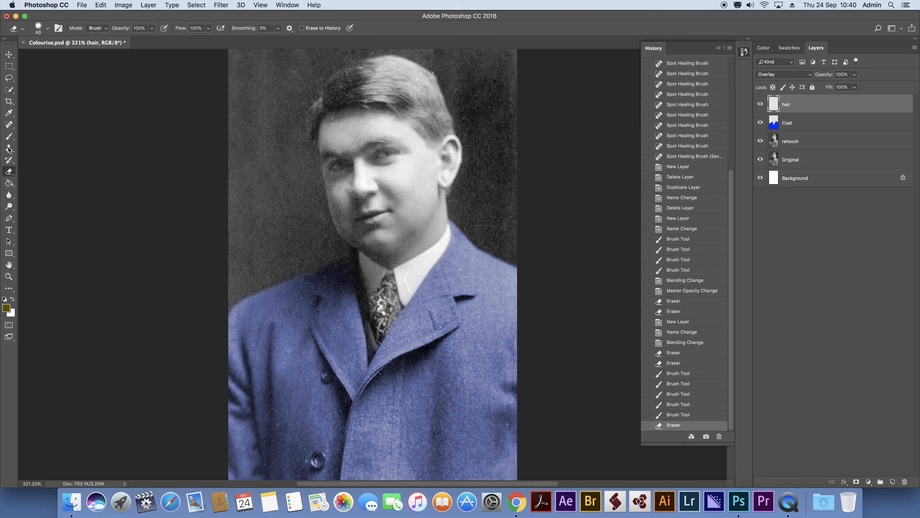
# Repaint the hair brown with a soft brush at 6% hardness, using a larger tip for the interior and 15 px for the edges.
pyautogui.click(9, 136)
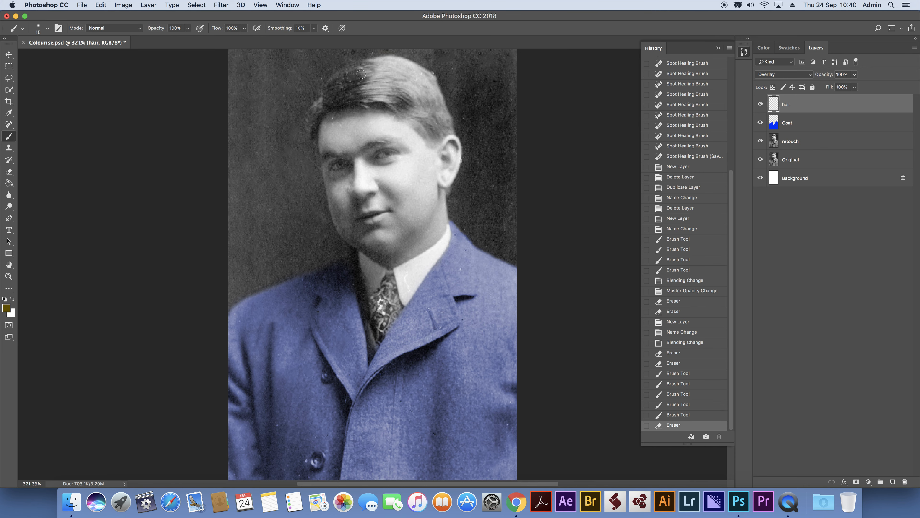
pyautogui.click(42, 30)
pyautogui.moveTo(61, 80); pyautogui.dragTo(55, 78)
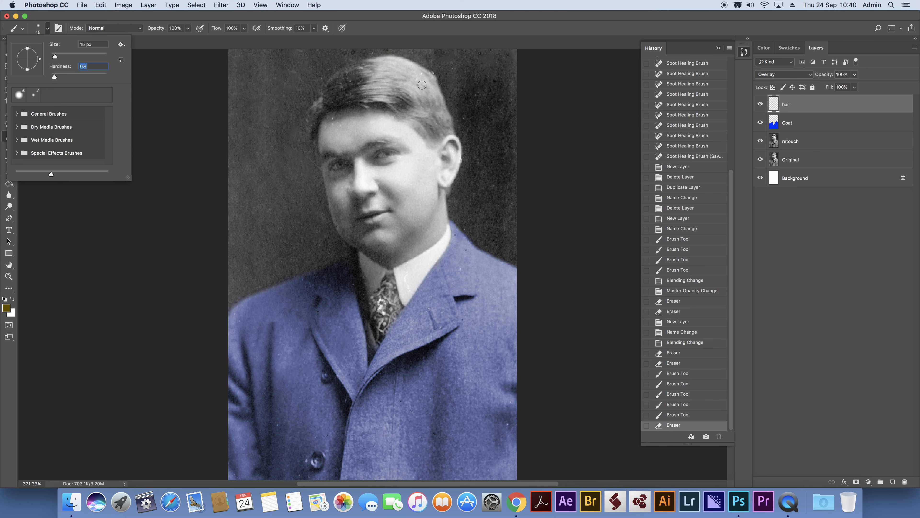
pyautogui.click(408, 85)
pyautogui.press(']')
pyautogui.press(']')
pyautogui.press(']')
pyautogui.press(']')
pyautogui.press(']')
pyautogui.moveTo(393, 80)
pyautogui.mouseDown()
pyautogui.moveTo(409, 79)
pyautogui.moveTo(389, 73)
pyautogui.moveTo(420, 85)
pyautogui.moveTo(435, 125)
pyautogui.moveTo(402, 95)
pyautogui.moveTo(335, 93)
pyautogui.moveTo(385, 68)
pyautogui.moveTo(332, 93)
pyautogui.moveTo(313, 135)
pyautogui.mouseUp()
pyautogui.press('[')
pyautogui.press('[')
pyautogui.press('[')
pyautogui.moveTo(378, 90)
pyautogui.mouseDown()
pyautogui.moveTo(361, 103)
pyautogui.moveTo(402, 107)
pyautogui.moveTo(429, 127)
pyautogui.moveTo(433, 143)
pyautogui.moveTo(452, 129)
pyautogui.moveTo(430, 80)
pyautogui.moveTo(385, 63)
pyautogui.mouseUp()
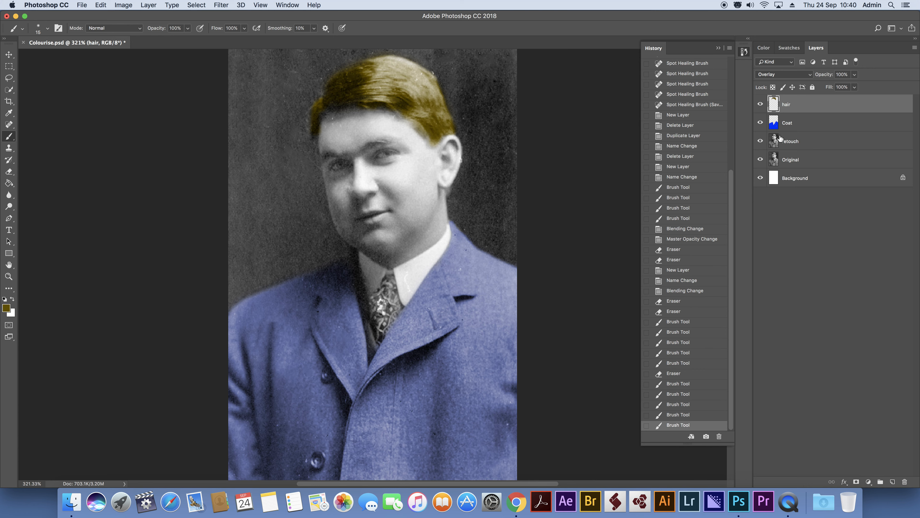
# Toggle the retouch layer and the hair layer off and on to compare the portrait with and without each.
pyautogui.click(760, 141)
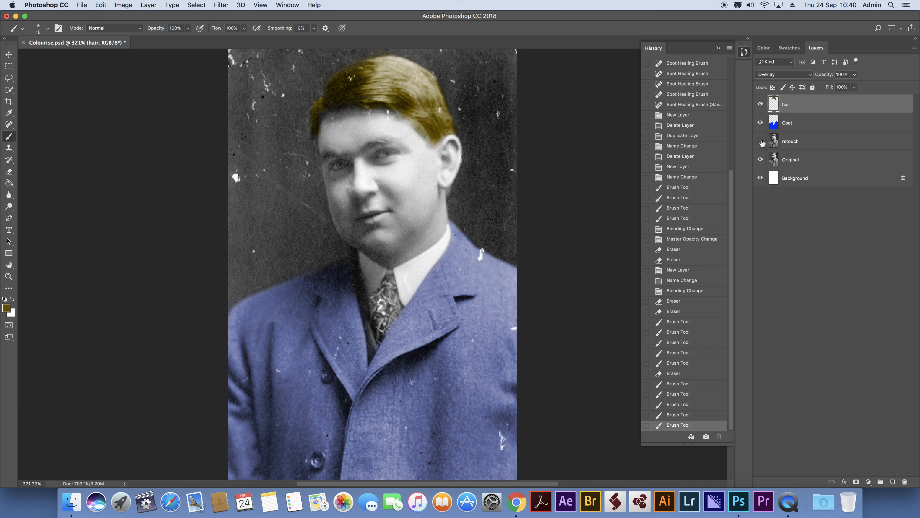
pyautogui.click(761, 141)
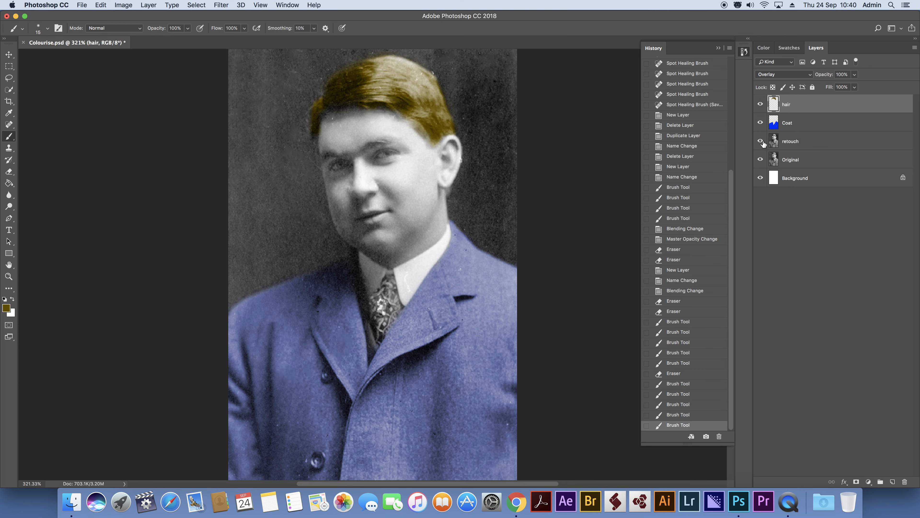
pyautogui.click(762, 144)
pyautogui.click(762, 143)
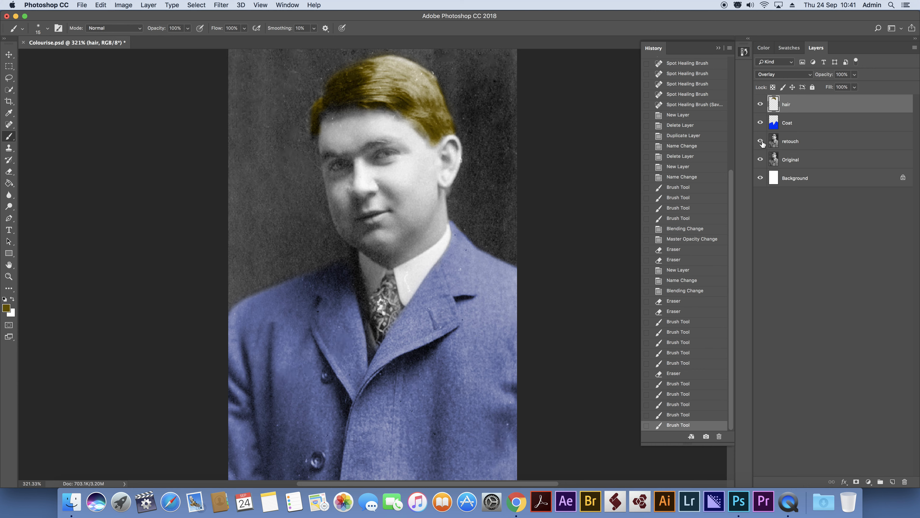
pyautogui.click(805, 142)
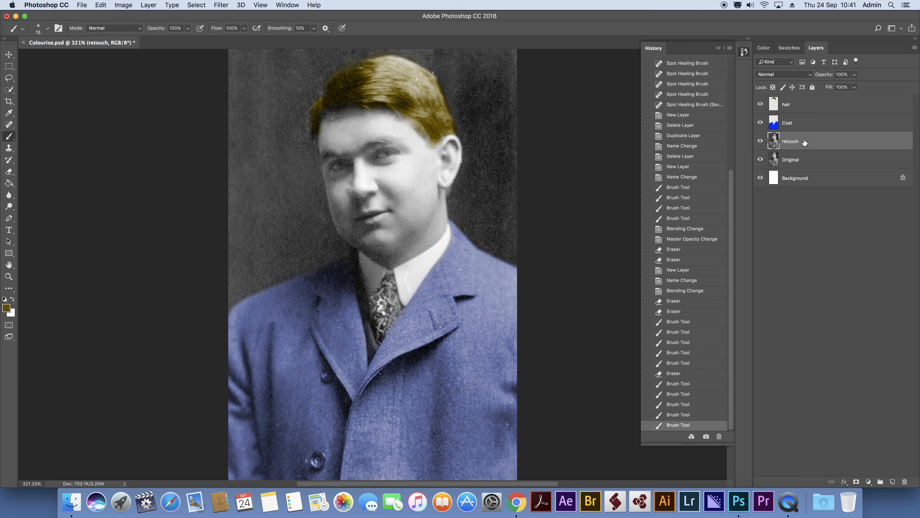
pyautogui.click(762, 143)
pyautogui.click(762, 143)
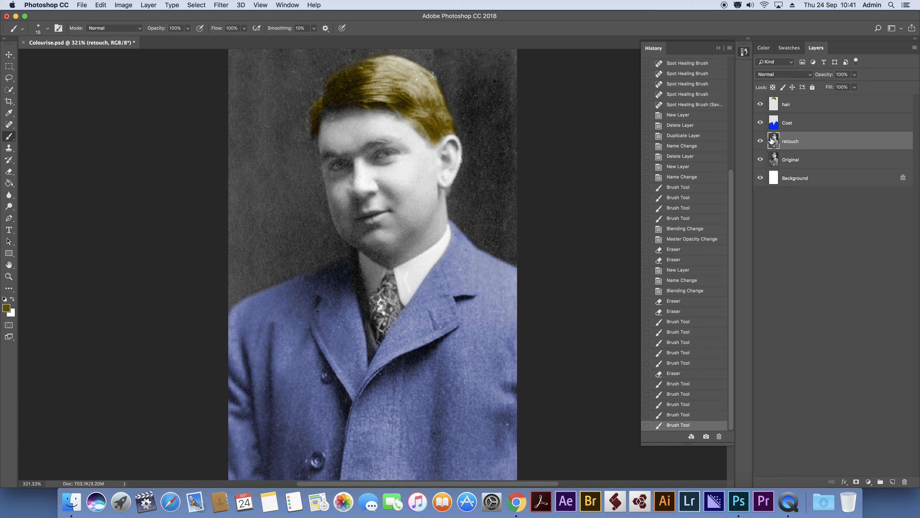
pyautogui.click(803, 104)
pyautogui.click(760, 104)
pyautogui.click(760, 104)
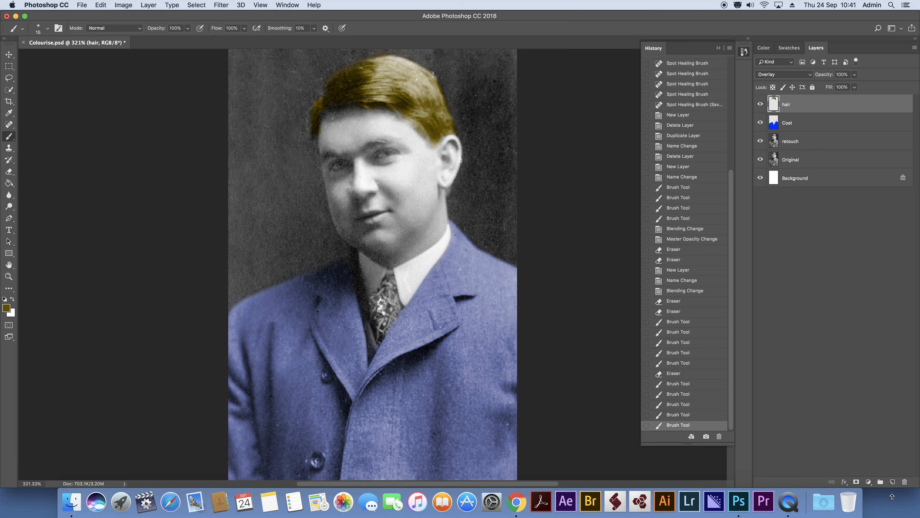
# Create a new layer named Face above hair and set its blend mode to Overlay.
pyautogui.click(893, 482)
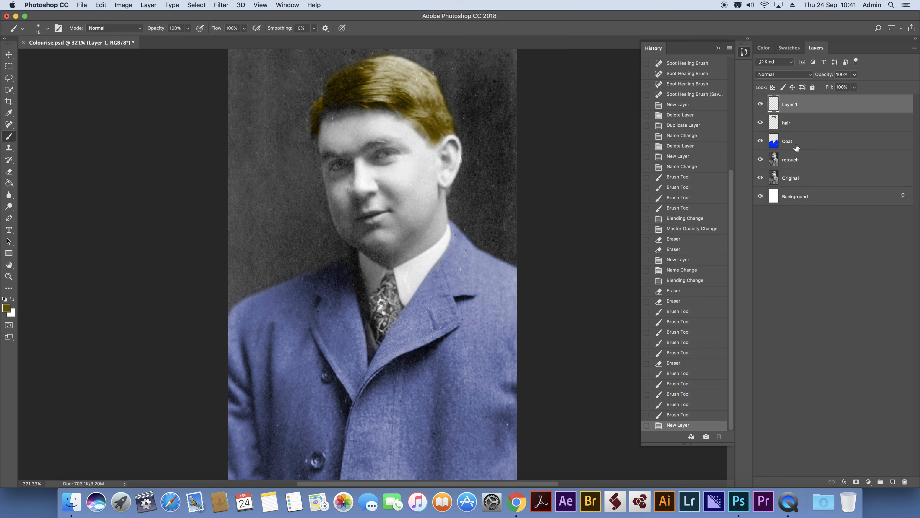
pyautogui.doubleClick(787, 105)
pyautogui.write('Face')
pyautogui.press('Return')
pyautogui.click(810, 77)
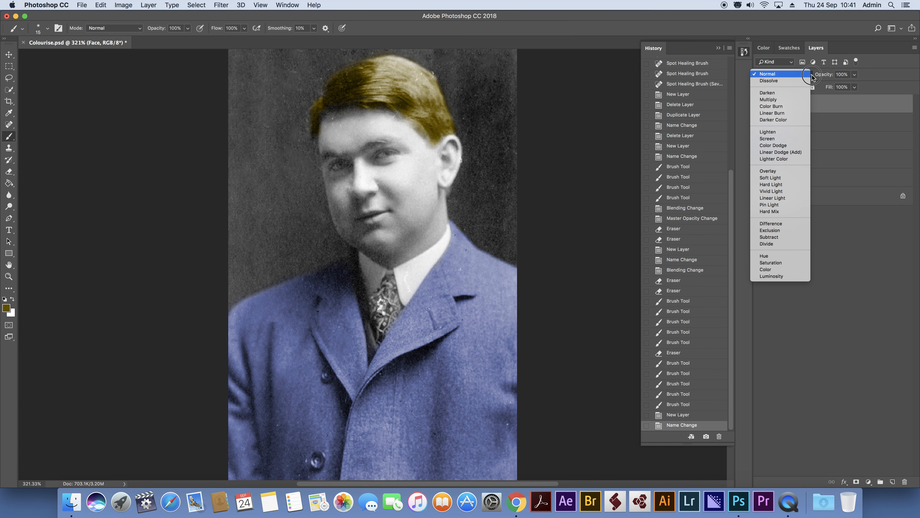
pyautogui.click(784, 172)
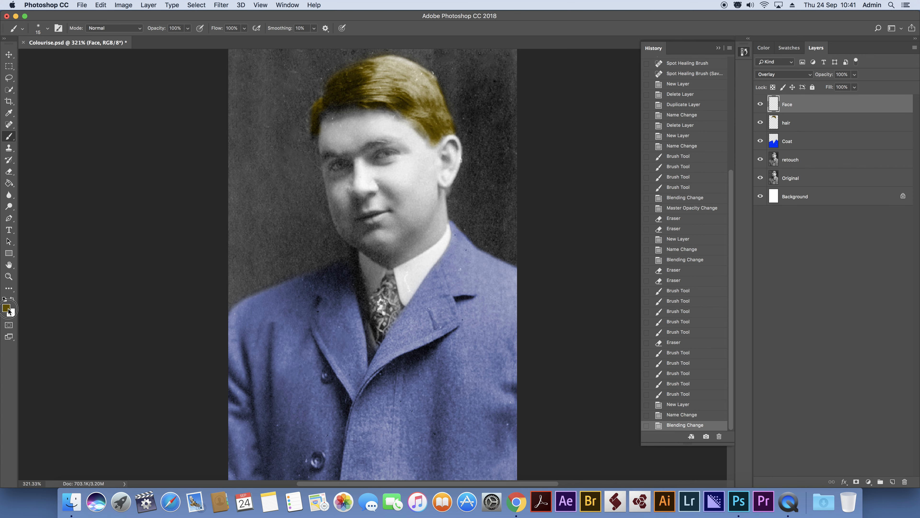
# Set the foreground colour to the pale cream d7d6c3.
pyautogui.click(6, 308)
pyautogui.moveTo(467, 270); pyautogui.dragTo(466, 271)
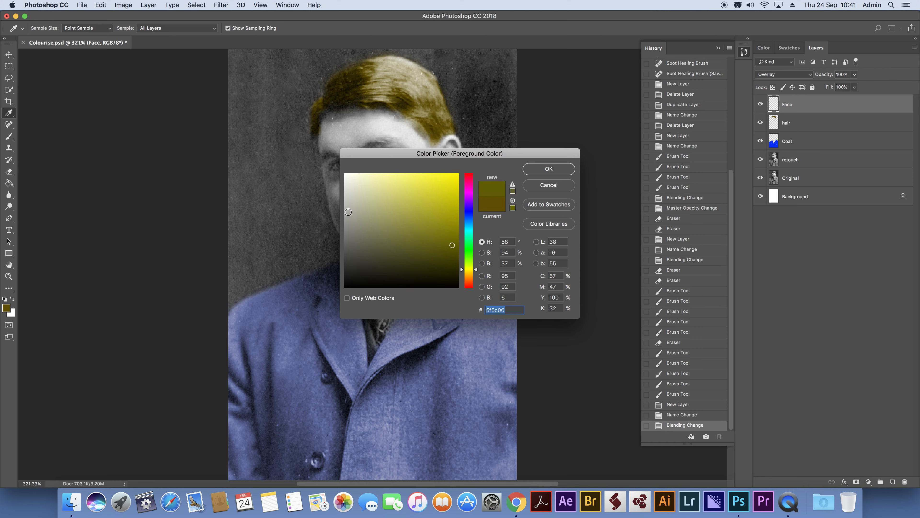
pyautogui.moveTo(357, 202); pyautogui.dragTo(355, 191)
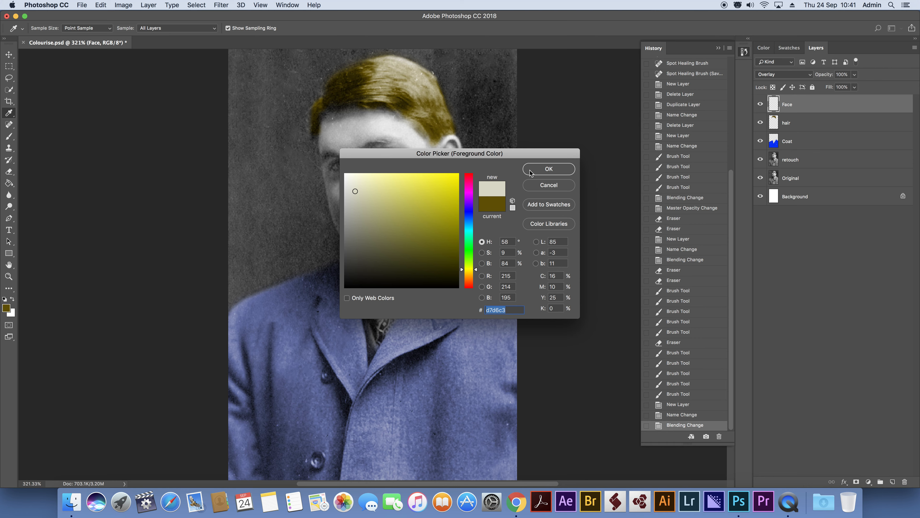
pyautogui.click(530, 173)
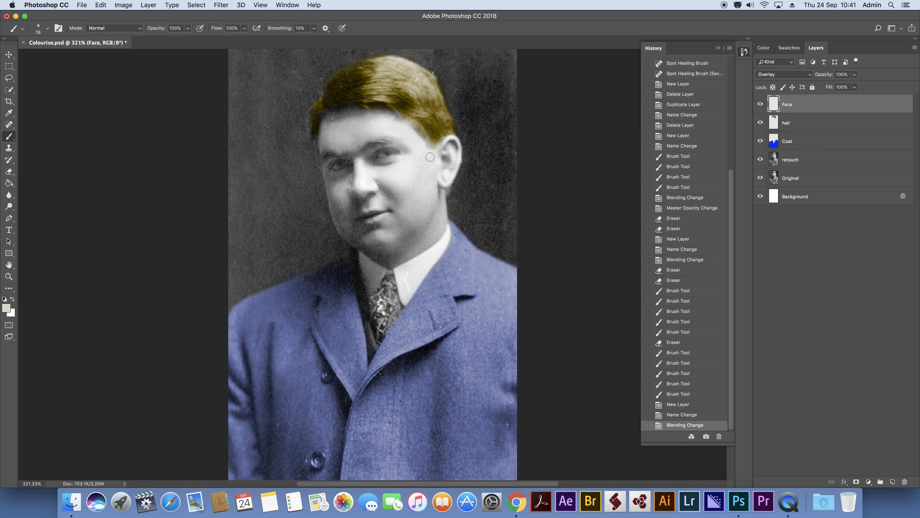
# Paint the whole face and ear with the cream colour on the Face layer, varying the brush size for large areas and edges.
pyautogui.moveTo(428, 154)
pyautogui.mouseDown()
pyautogui.moveTo(385, 153)
pyautogui.moveTo(386, 143)
pyautogui.moveTo(383, 156)
pyautogui.moveTo(370, 148)
pyautogui.moveTo(385, 158)
pyautogui.moveTo(366, 158)
pyautogui.moveTo(397, 151)
pyautogui.mouseUp()
pyautogui.moveTo(366, 184)
pyautogui.mouseDown()
pyautogui.moveTo(362, 209)
pyautogui.moveTo(346, 159)
pyautogui.moveTo(353, 196)
pyautogui.moveTo(339, 187)
pyautogui.moveTo(339, 163)
pyautogui.mouseUp()
pyautogui.press(']')
pyautogui.press(']')
pyautogui.press(']')
pyautogui.press(']')
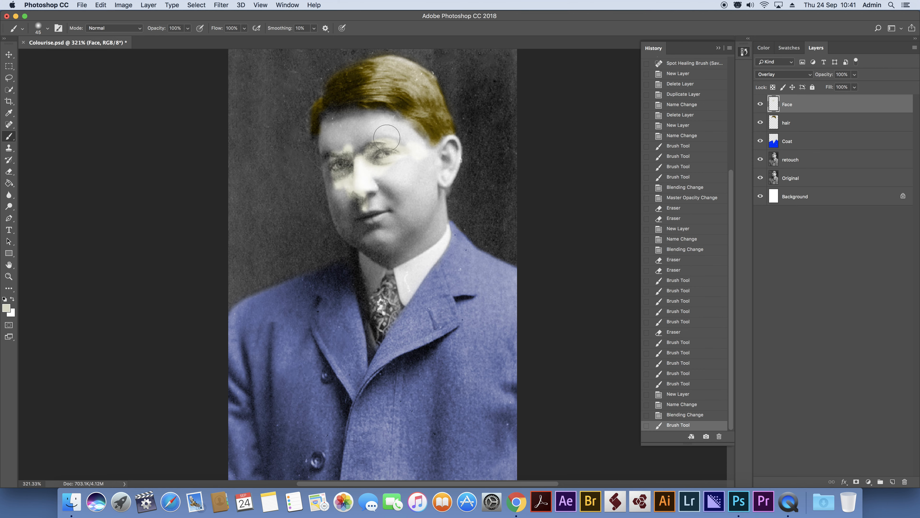
pyautogui.moveTo(404, 140)
pyautogui.mouseDown()
pyautogui.moveTo(370, 131)
pyautogui.moveTo(333, 138)
pyautogui.moveTo(332, 170)
pyautogui.moveTo(353, 223)
pyautogui.moveTo(337, 198)
pyautogui.moveTo(358, 239)
pyautogui.moveTo(391, 251)
pyautogui.moveTo(426, 231)
pyautogui.moveTo(441, 165)
pyautogui.mouseUp()
pyautogui.press(']')
pyautogui.press(']')
pyautogui.press('[')
pyautogui.press('[')
pyautogui.press('[')
pyautogui.press('[')
pyautogui.press('[')
pyautogui.moveTo(450, 144)
pyautogui.mouseDown()
pyautogui.moveTo(383, 126)
pyautogui.moveTo(332, 128)
pyautogui.moveTo(344, 123)
pyautogui.moveTo(380, 221)
pyautogui.moveTo(386, 199)
pyautogui.moveTo(391, 222)
pyautogui.moveTo(407, 195)
pyautogui.moveTo(393, 237)
pyautogui.moveTo(408, 232)
pyautogui.moveTo(405, 238)
pyautogui.moveTo(416, 215)
pyautogui.moveTo(410, 199)
pyautogui.moveTo(376, 179)
pyautogui.moveTo(379, 198)
pyautogui.moveTo(417, 155)
pyautogui.moveTo(407, 130)
pyautogui.moveTo(352, 119)
pyautogui.moveTo(334, 144)
pyautogui.mouseUp()
pyautogui.click(348, 219)
# Lower the Face layer's opacity to 36% and toggle its visibility to compare the skin with and without the tint.
pyautogui.click(854, 87)
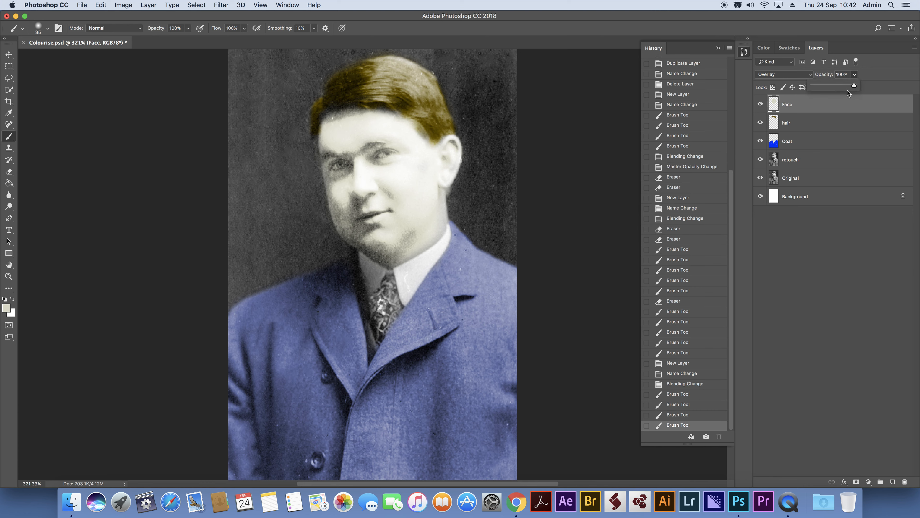
pyautogui.moveTo(843, 85); pyautogui.dragTo(827, 86)
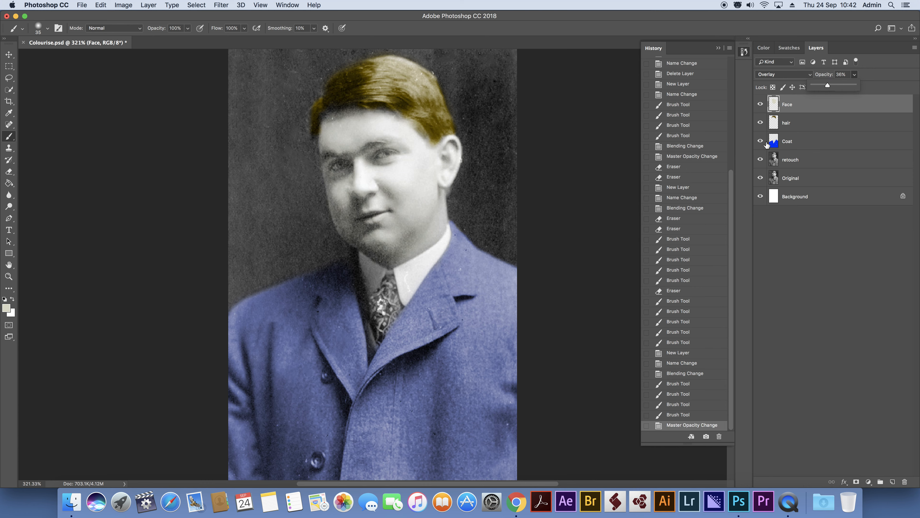
pyautogui.click(760, 105)
pyautogui.click(760, 105)
# Erase the cream tint over both eyes on the Face layer with a small eraser.
pyautogui.click(9, 276)
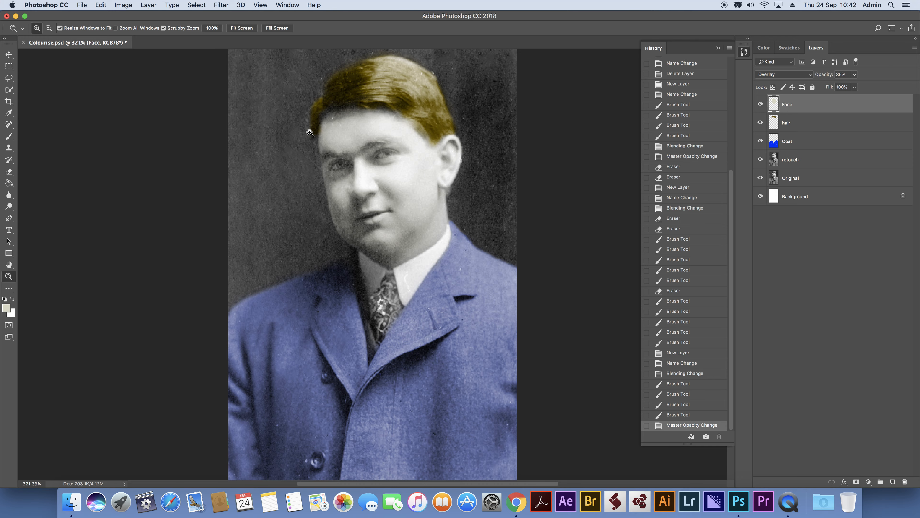
pyautogui.click(358, 160)
pyautogui.click(359, 160)
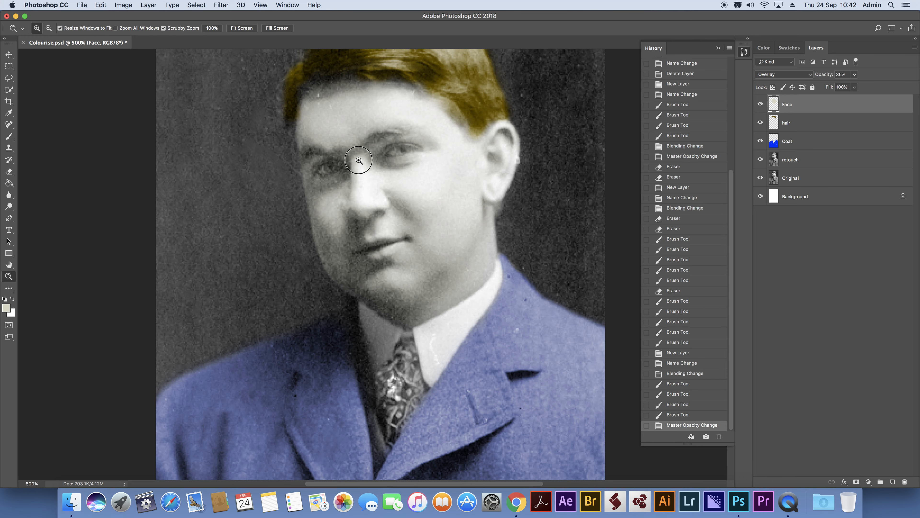
pyautogui.click(358, 160)
pyautogui.click(359, 159)
pyautogui.click(359, 160)
pyautogui.click(358, 160)
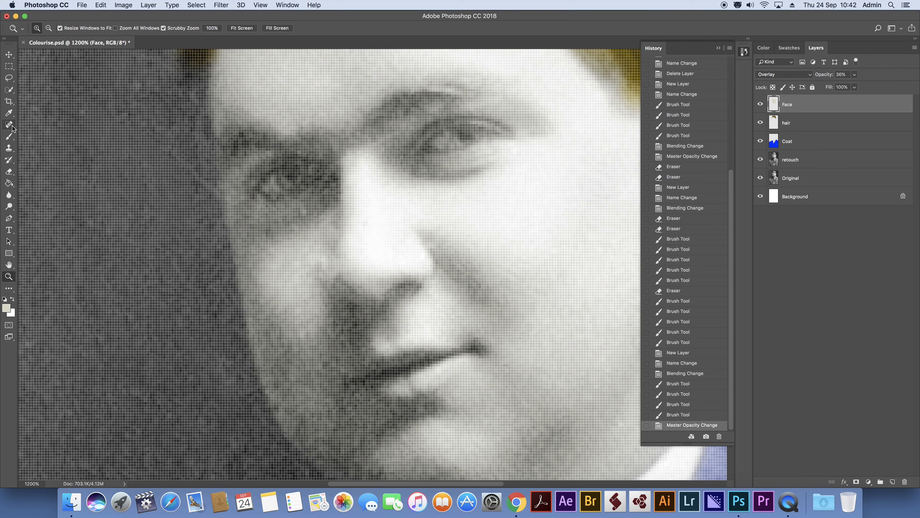
pyautogui.click(8, 171)
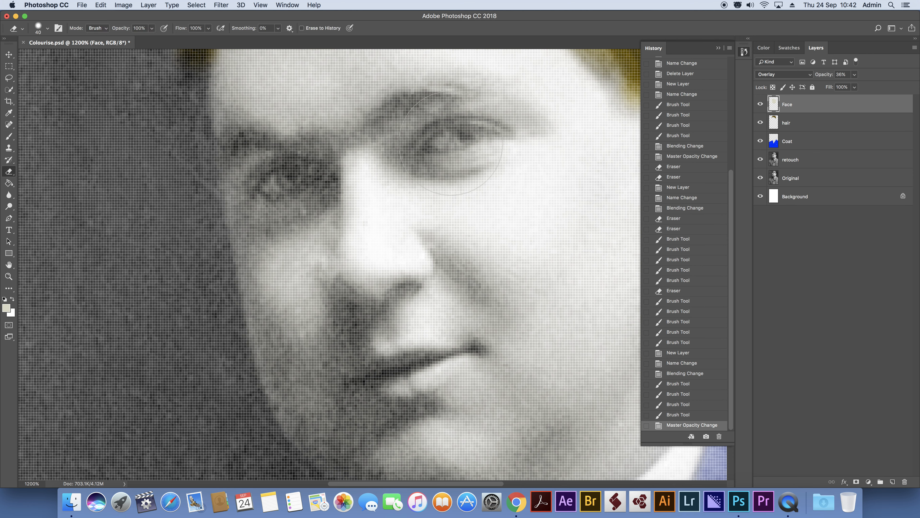
pyautogui.press('[')
pyautogui.press('[')
pyautogui.press('[')
pyautogui.press('[')
pyautogui.press('[')
pyautogui.press('[')
pyautogui.click(437, 143)
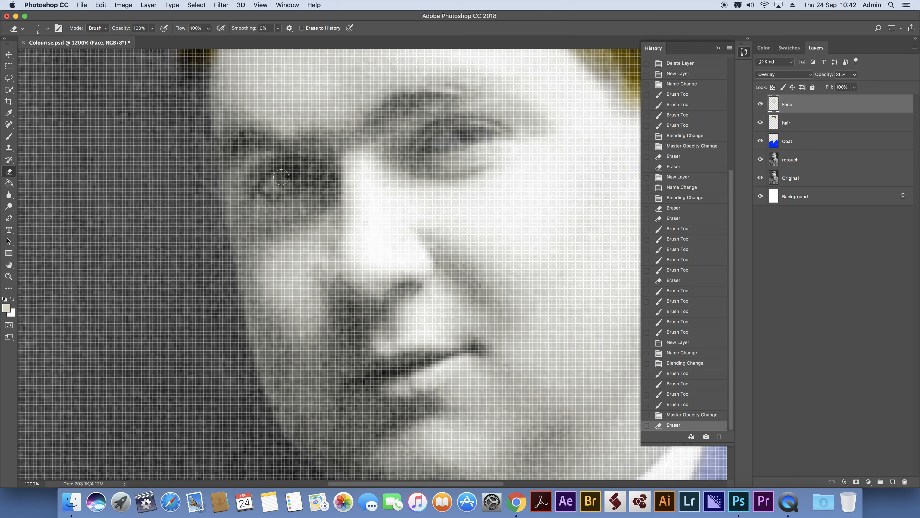
pyautogui.moveTo(270, 185); pyautogui.dragTo(310, 170)
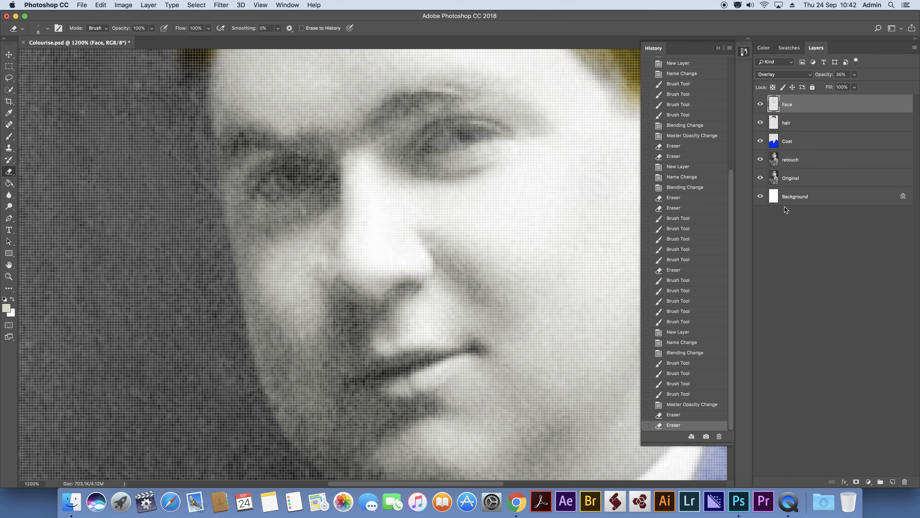
# Create a new layer named eyes above Face and set its blend mode to Overlay.
pyautogui.click(892, 482)
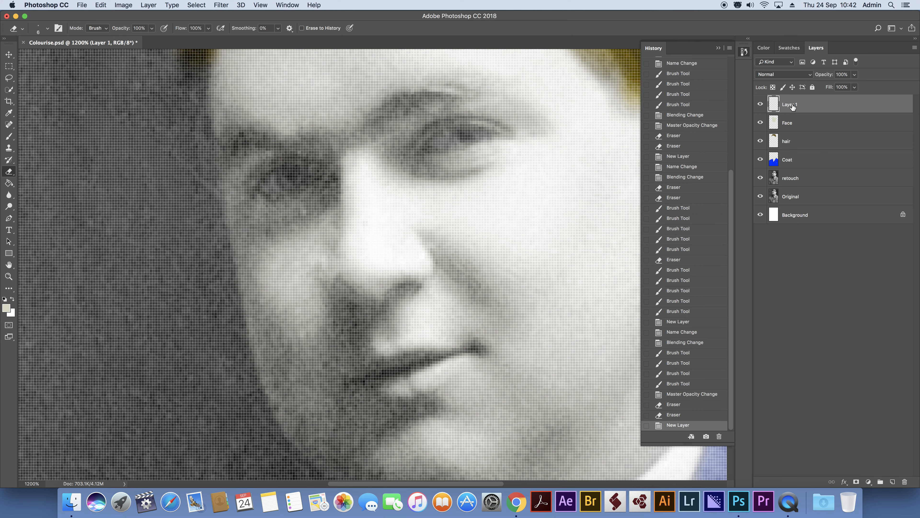
pyautogui.write('eyes')
pyautogui.press('Return')
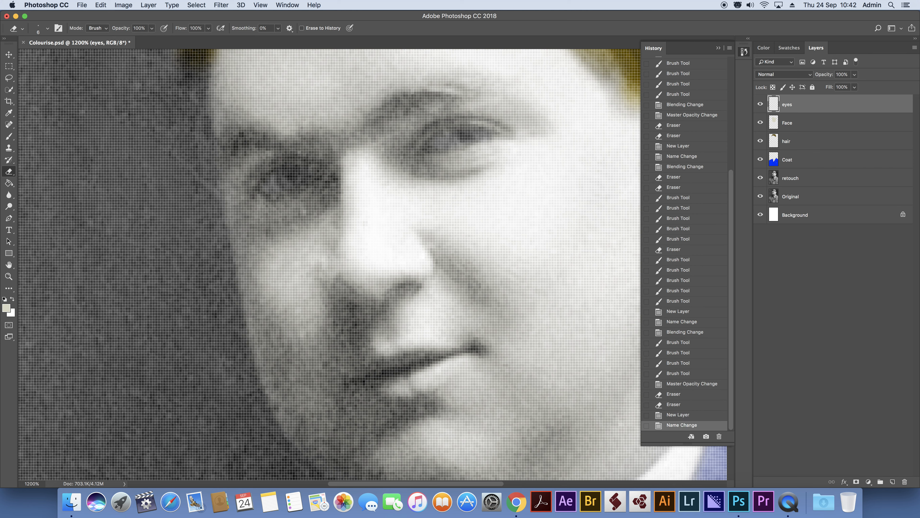
pyautogui.click(808, 75)
pyautogui.click(782, 171)
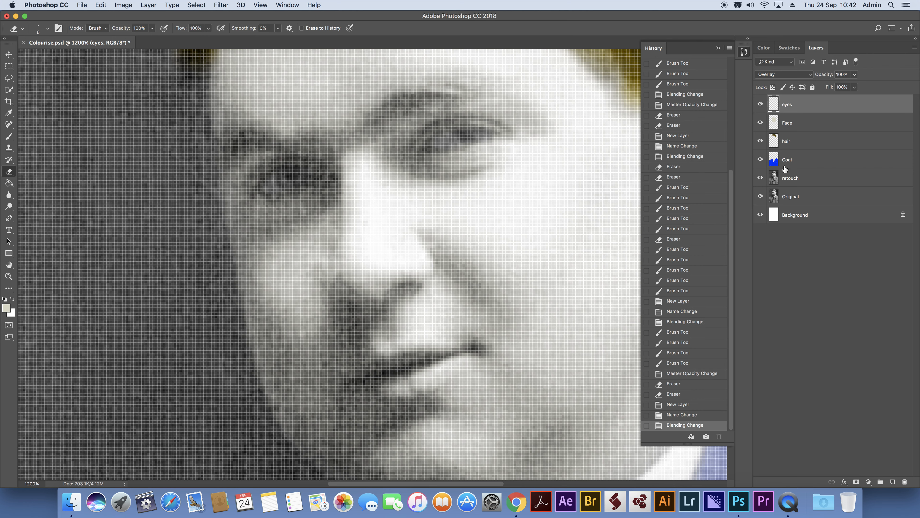
# Switch to the Brush tool and set the foreground colour to the light blue 5bc3f4.
pyautogui.click(9, 136)
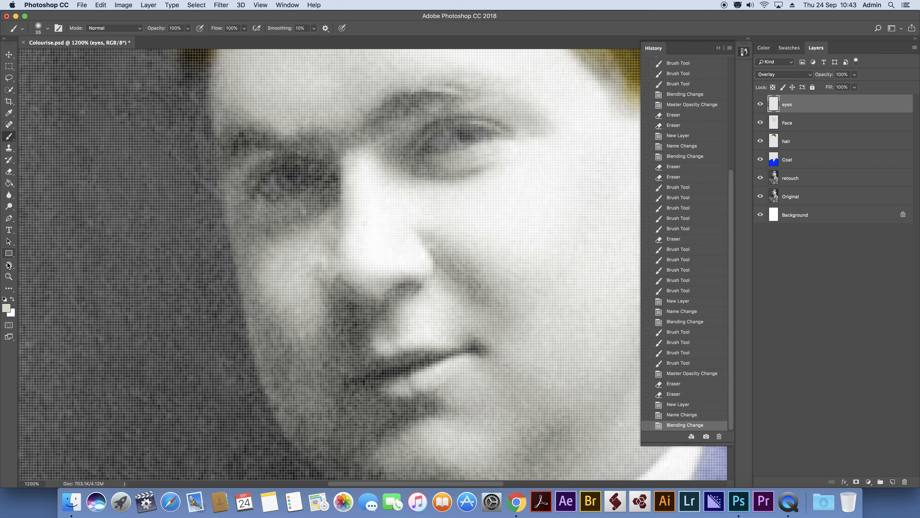
pyautogui.click(6, 308)
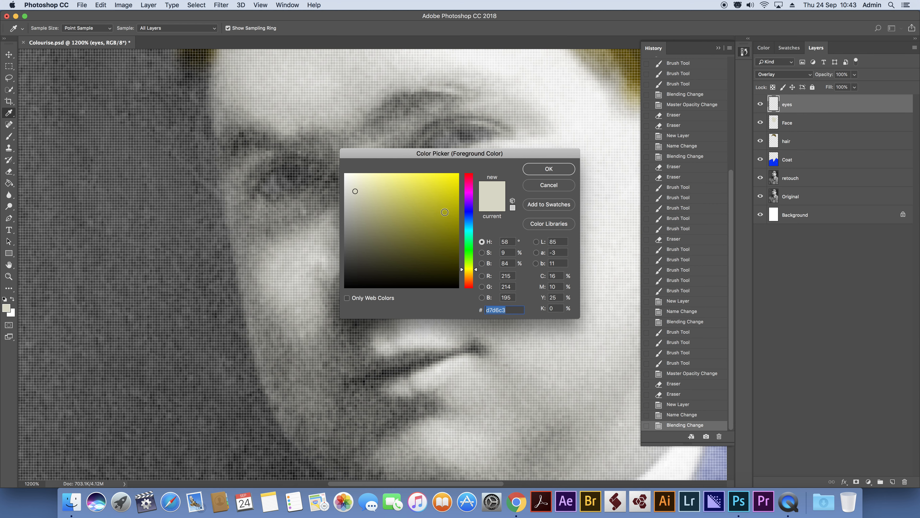
pyautogui.moveTo(471, 225); pyautogui.dragTo(468, 224)
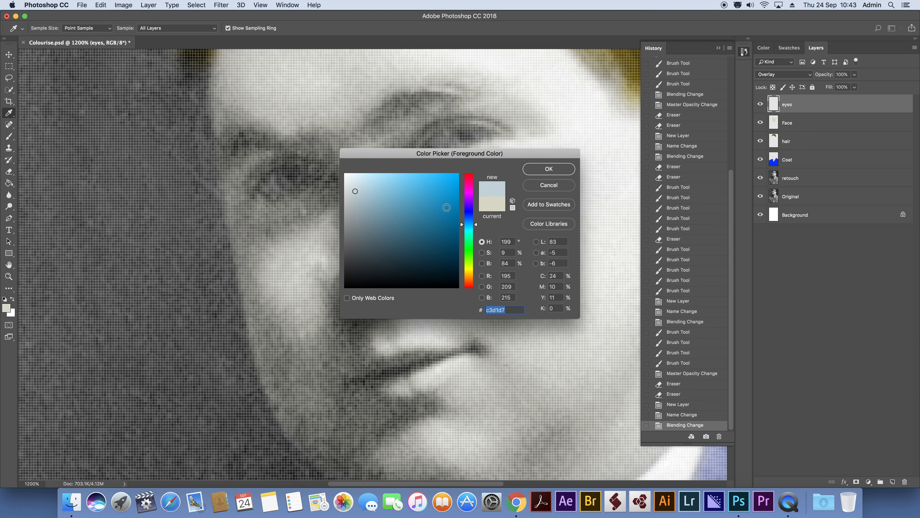
pyautogui.click(413, 182)
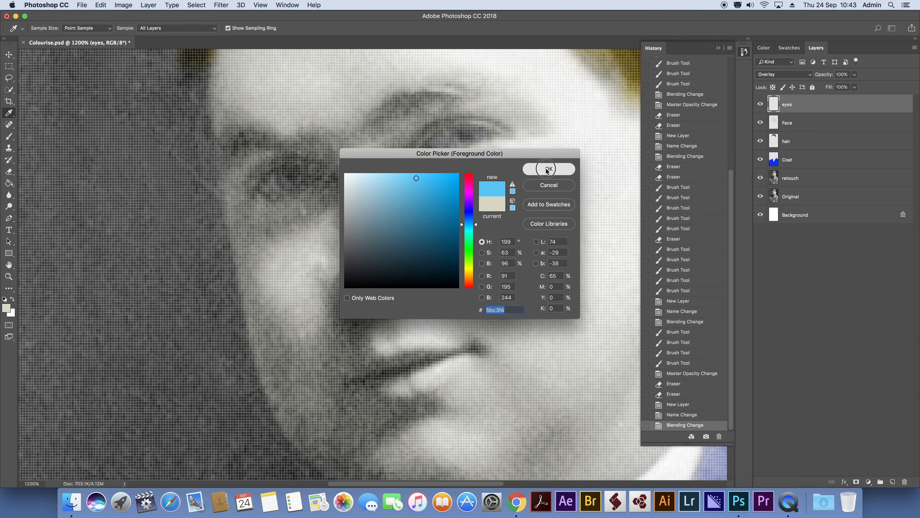
pyautogui.click(547, 169)
# Paint both irises light blue on the eyes layer with a small brush tip.
pyautogui.press('[')
pyautogui.press('[')
pyautogui.press('[')
pyautogui.press('[')
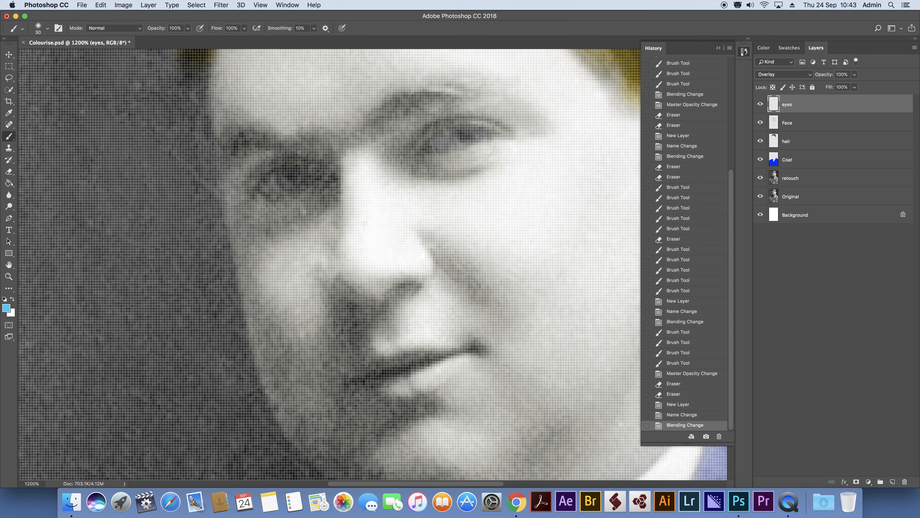
pyautogui.press('[')
pyautogui.moveTo(465, 135)
pyautogui.mouseDown()
pyautogui.moveTo(478, 135)
pyautogui.moveTo(460, 138)
pyautogui.mouseUp()
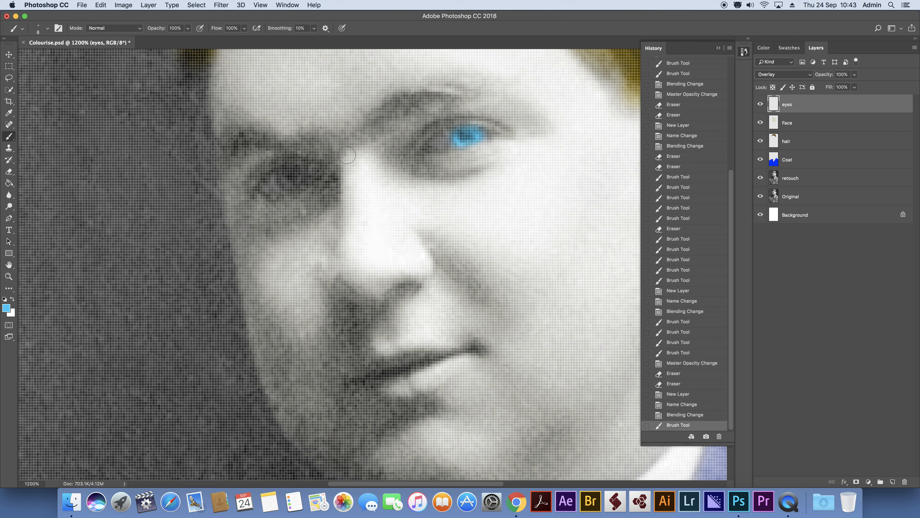
pyautogui.moveTo(285, 180); pyautogui.dragTo(290, 180)
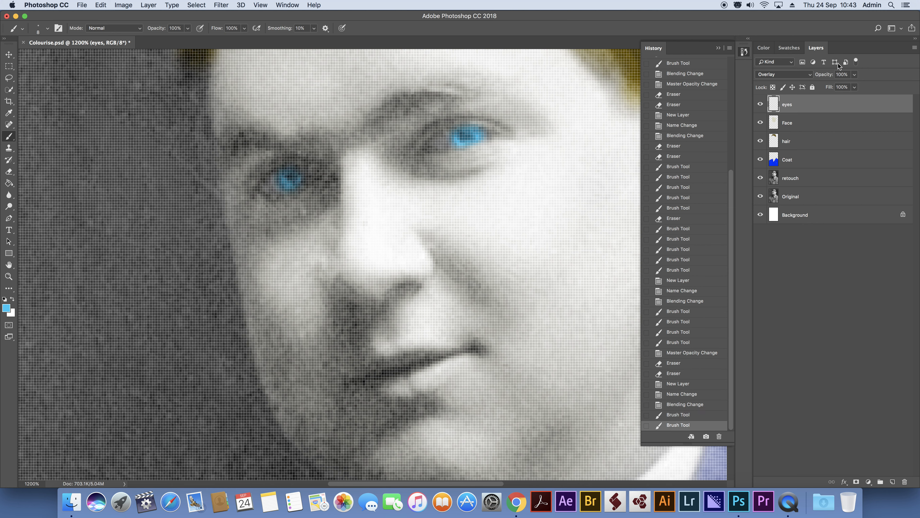
# Lower the eyes layer's opacity to 39%.
pyautogui.click(854, 75)
pyautogui.moveTo(855, 84); pyautogui.dragTo(830, 87)
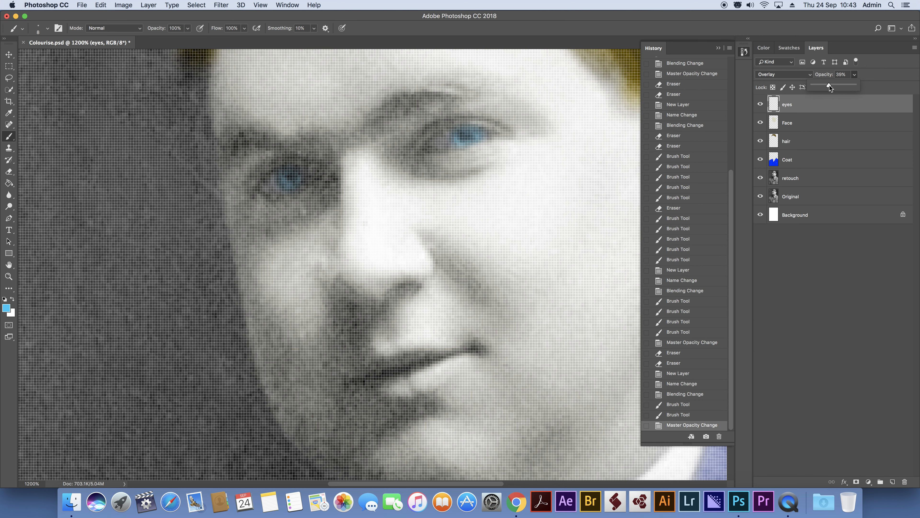
pyautogui.click(260, 4)
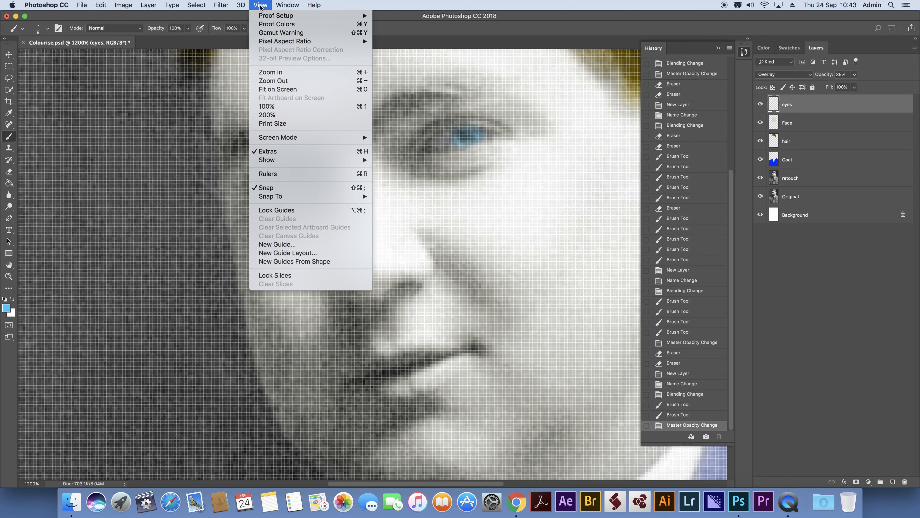
pyautogui.click(295, 91)
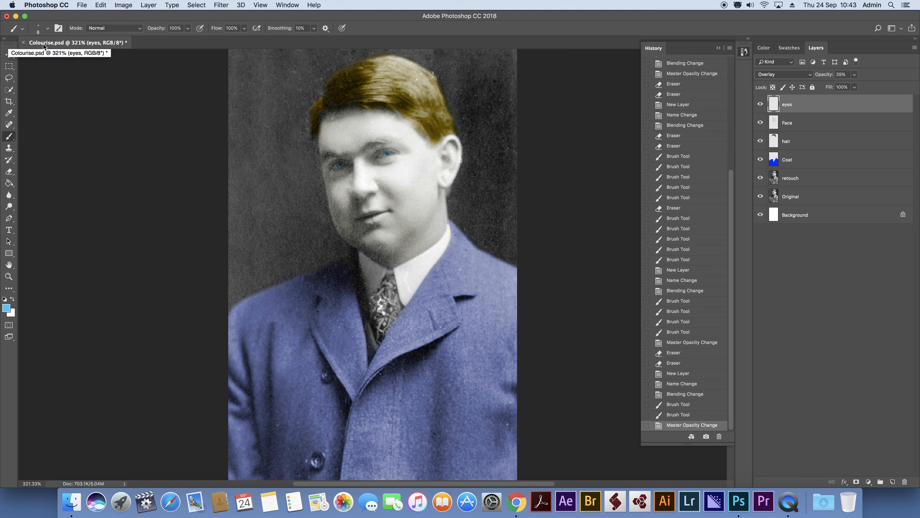
# Save Colourise.psd and quit Photoshop.
pyautogui.click(82, 5)
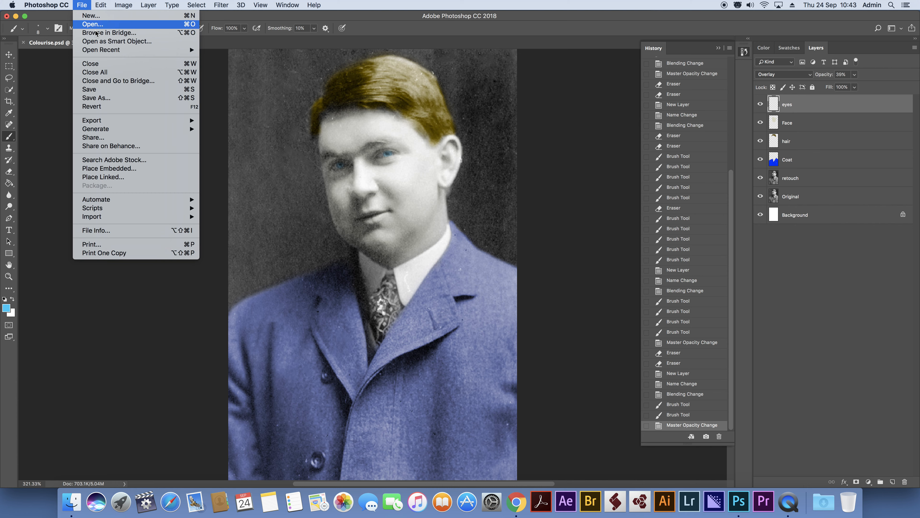
pyautogui.click(96, 90)
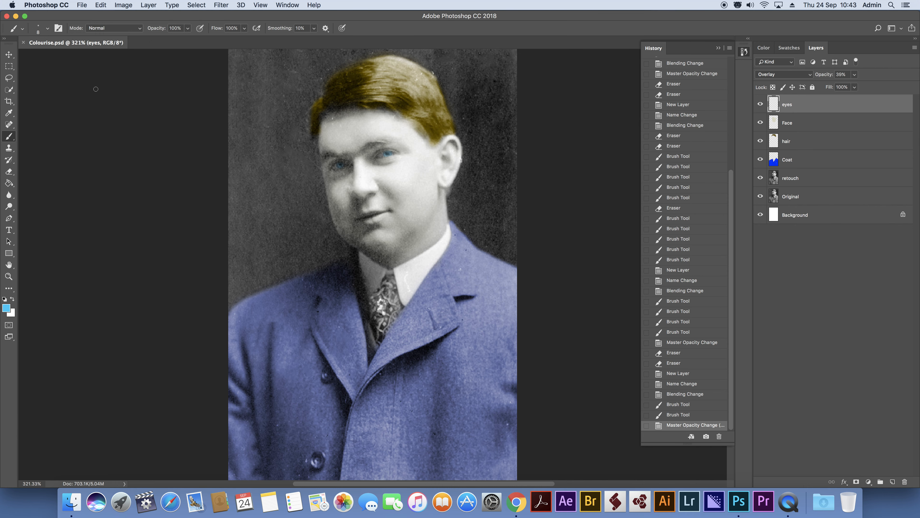
pyautogui.click(55, 5)
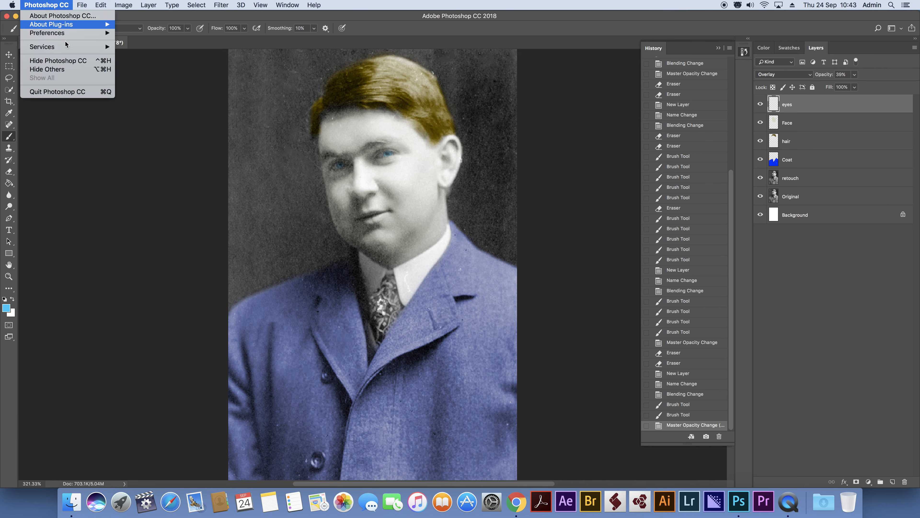
pyautogui.click(77, 94)
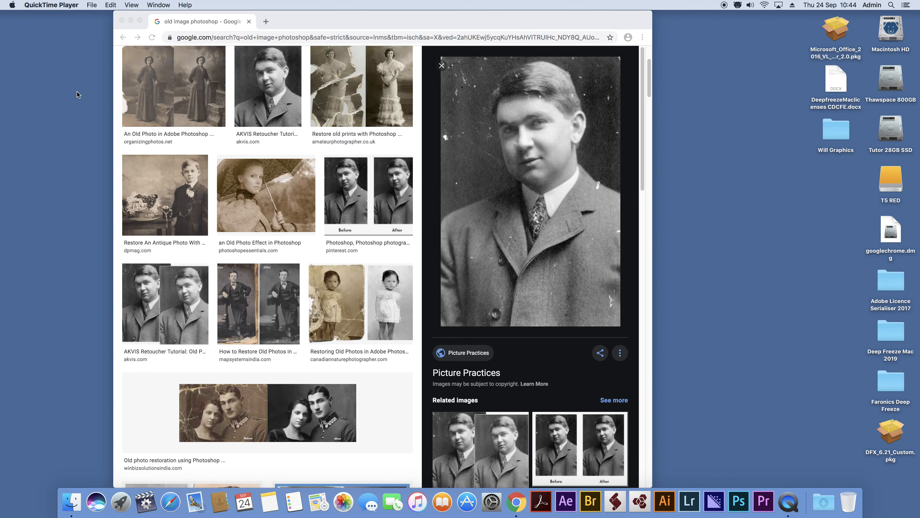